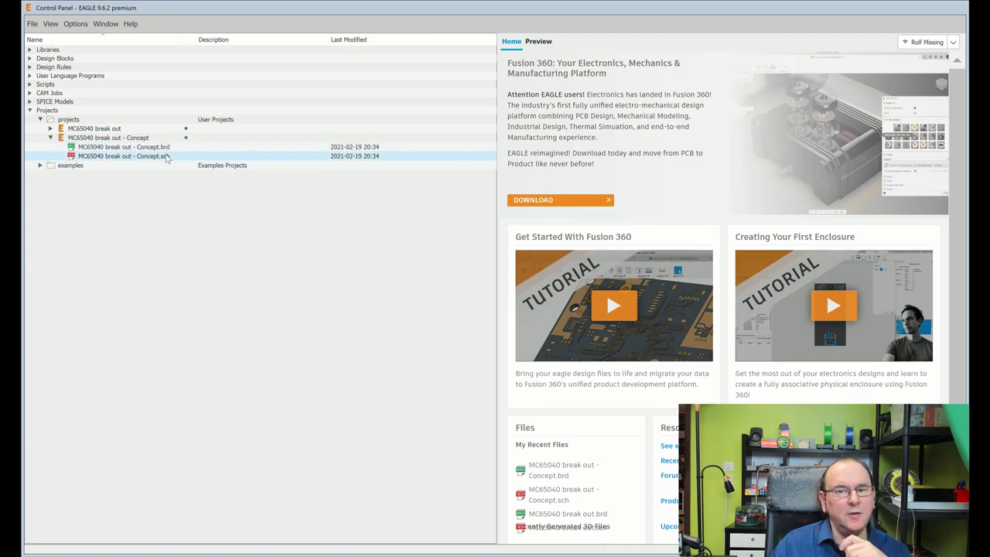
Open the schematic file MC65040 break out - Concept.sch from the MC65040 break out - Concept project
click(166, 158)
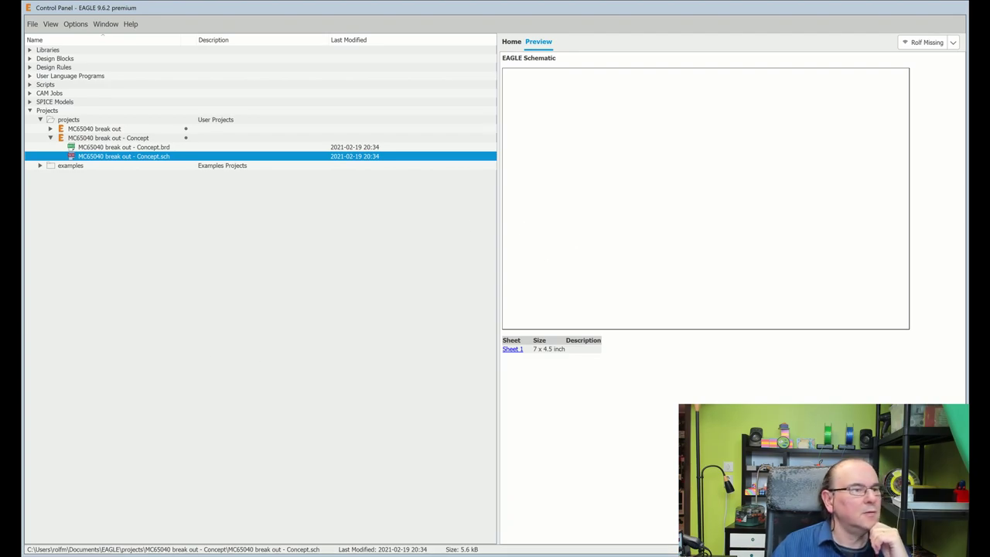
key(Return)
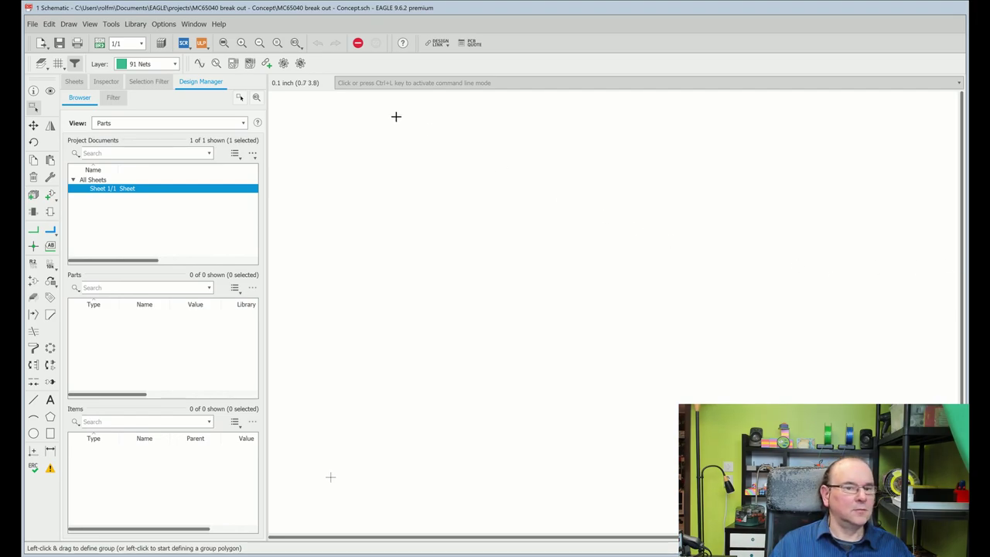
click(207, 8)
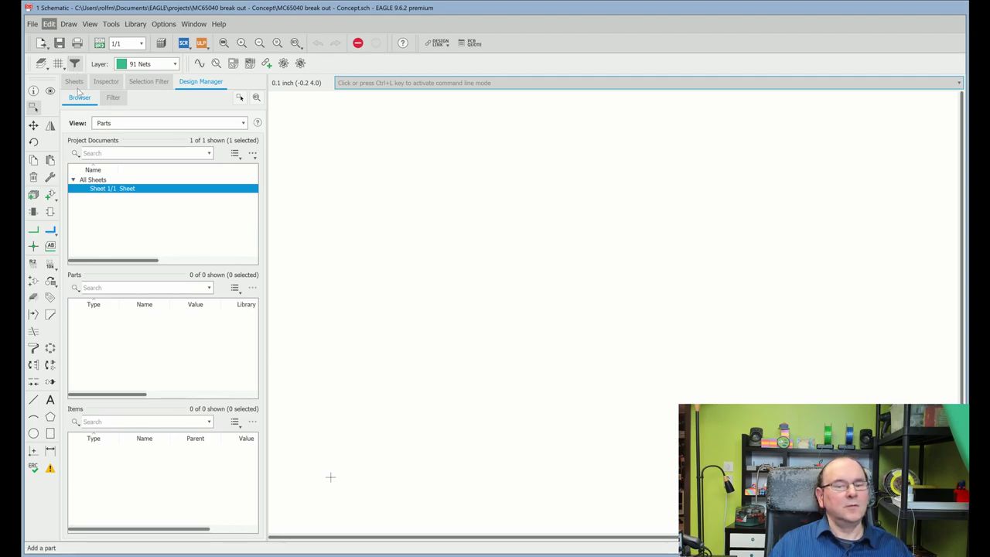
Add one MC68040RC processor to the middle of the empty schematic sheet
key(ctrl+g)
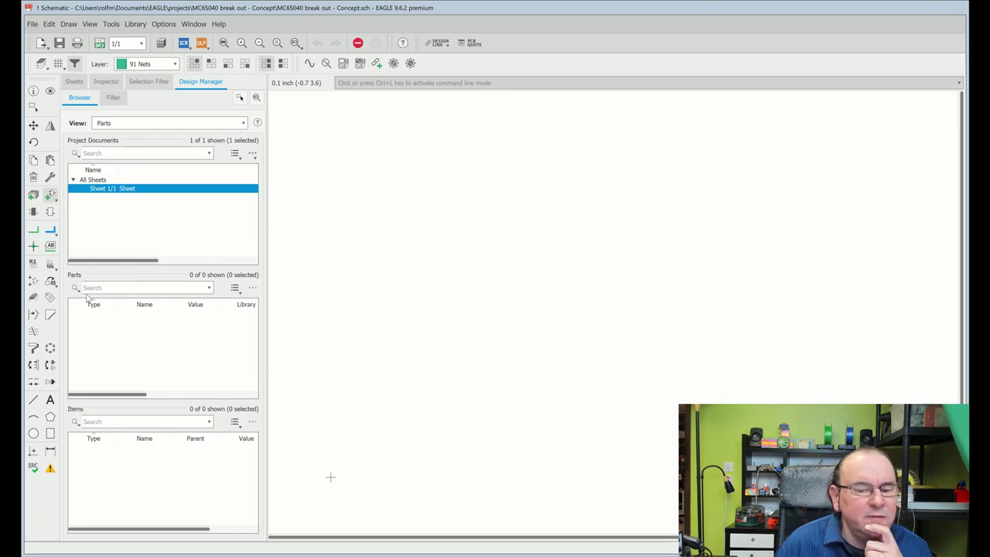
scroll(453, 287, down, 6)
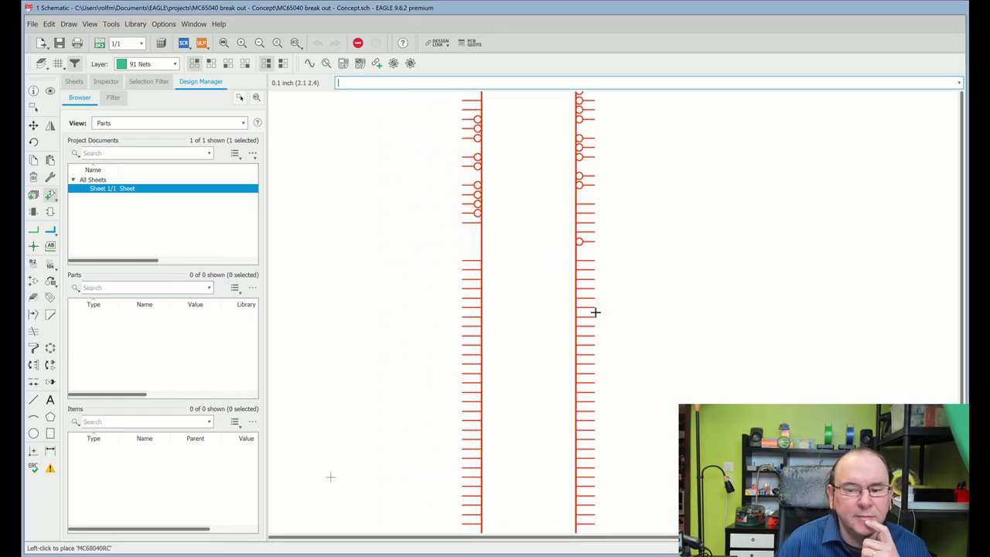
scroll(547, 290, up, 6)
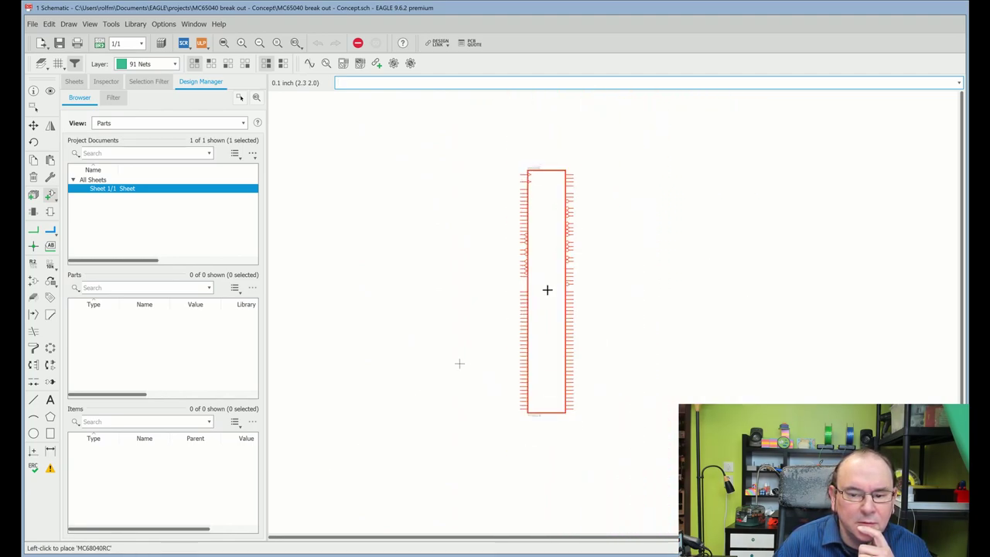
scroll(546, 289, down, 3)
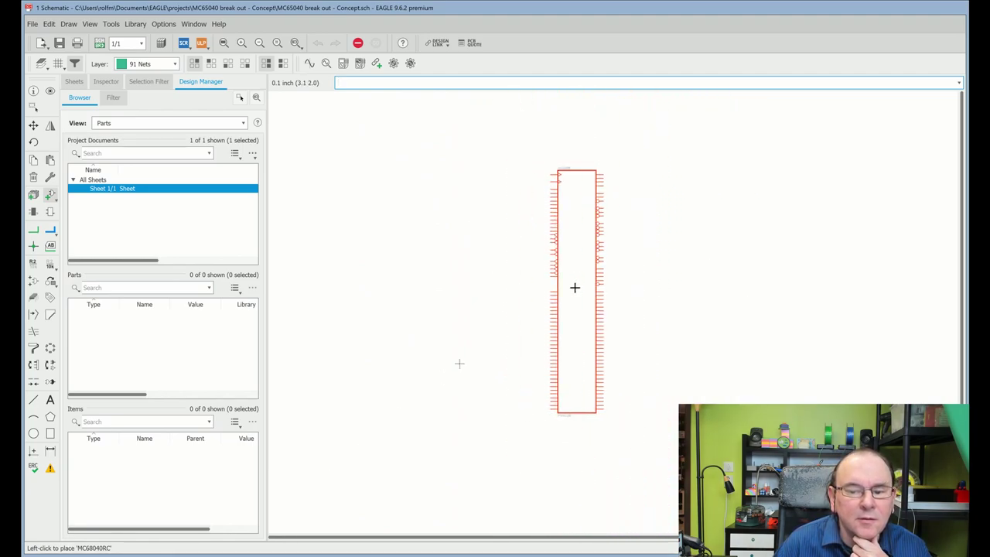
click(574, 288)
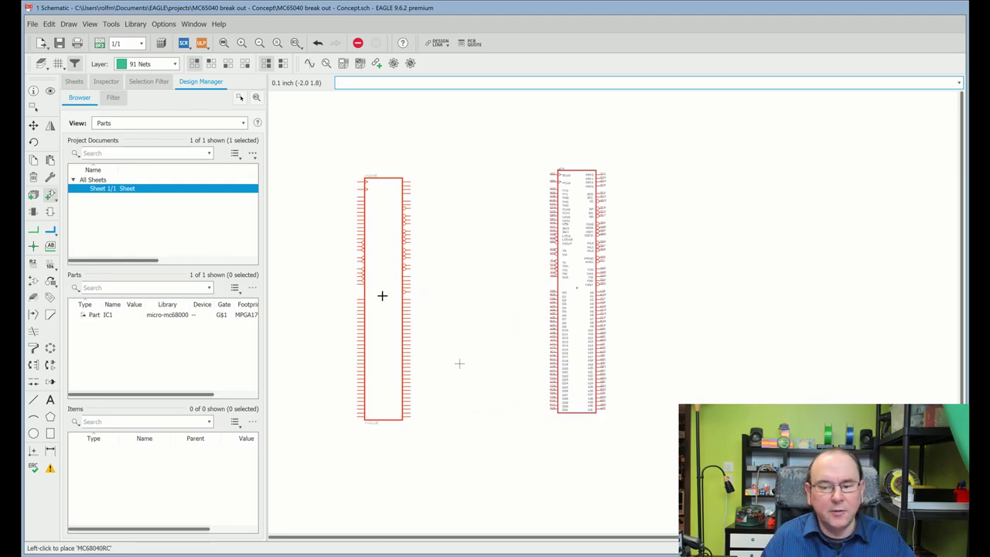
key(Escape)
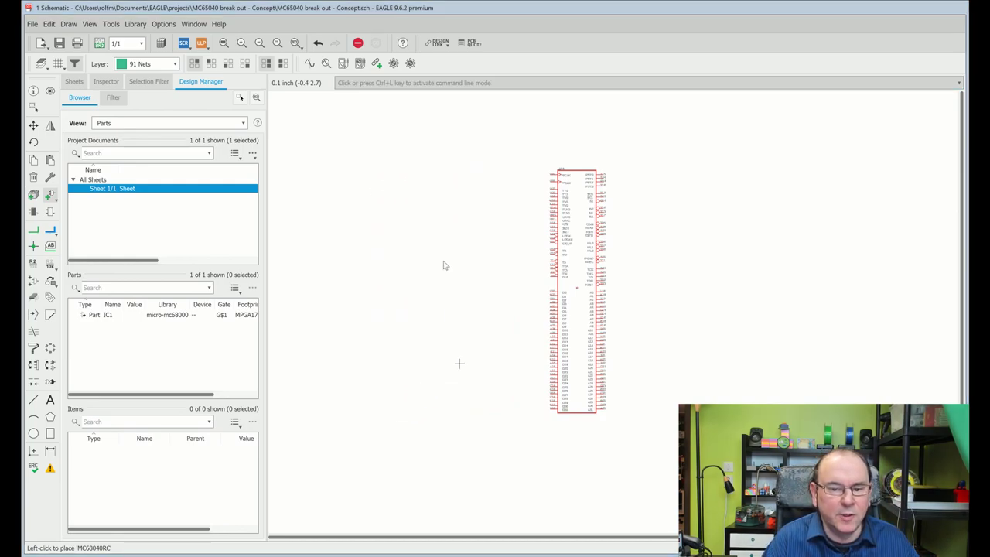
key(Escape)
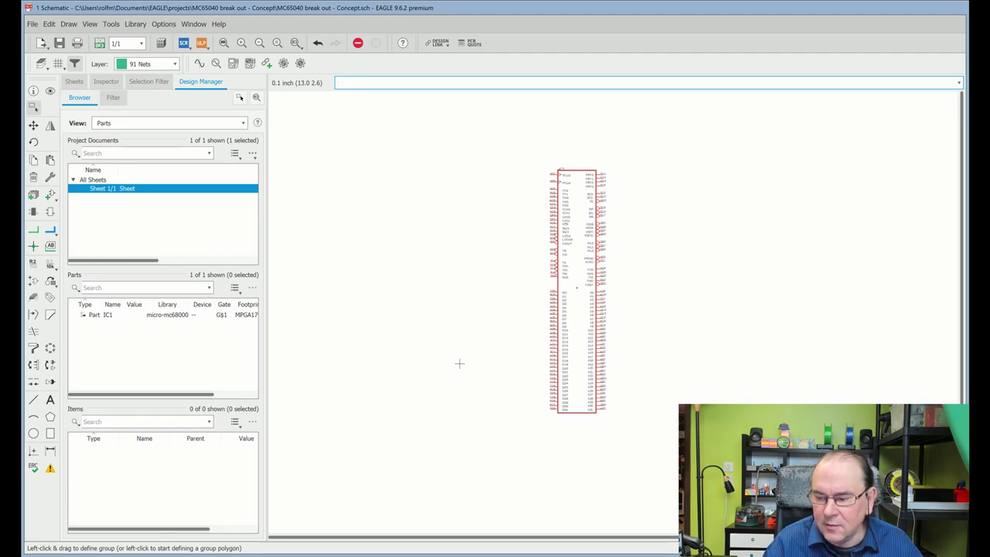
key(Escape)
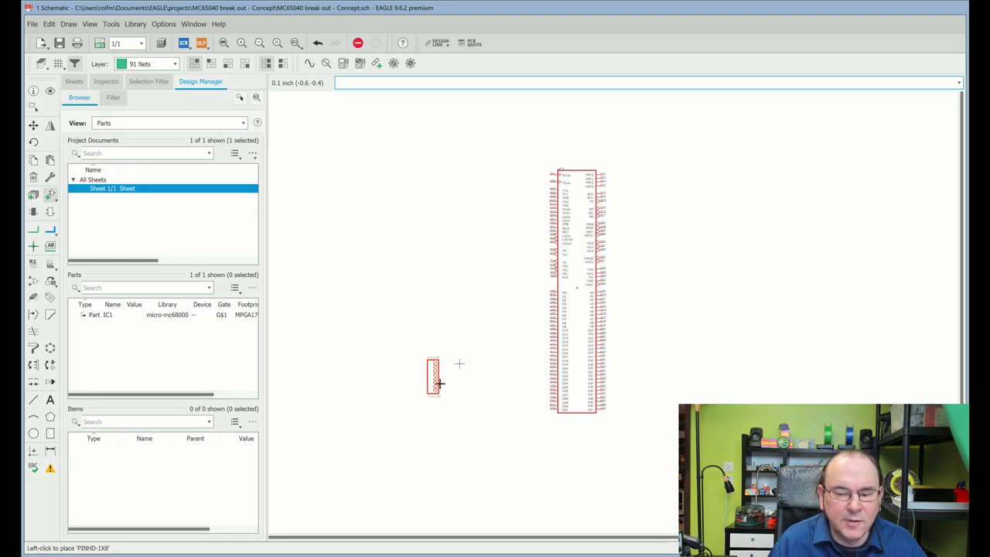
Place one PINHD-1X8 pin header on the sheet, at some distance from the data pin side of IC1
click(421, 296)
key(Escape)
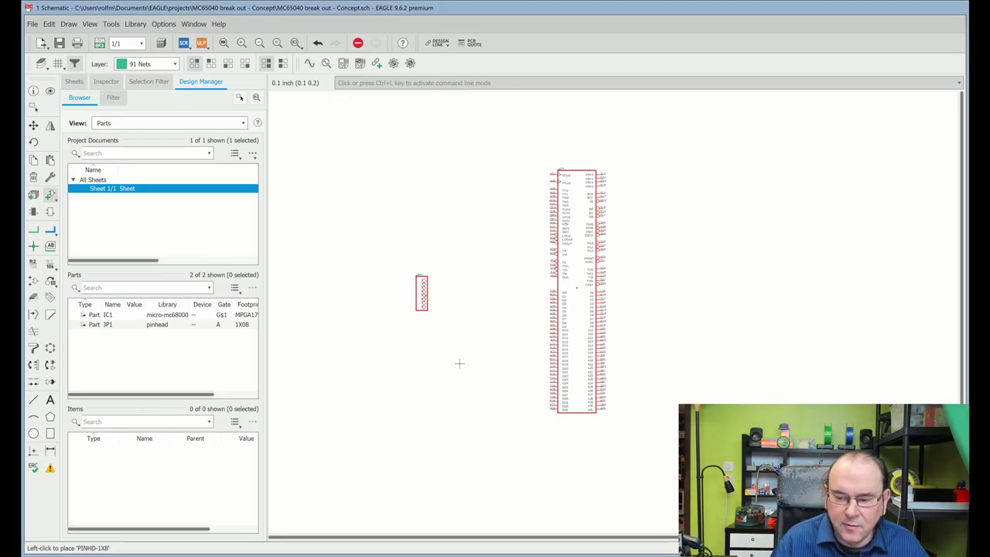
key(Escape)
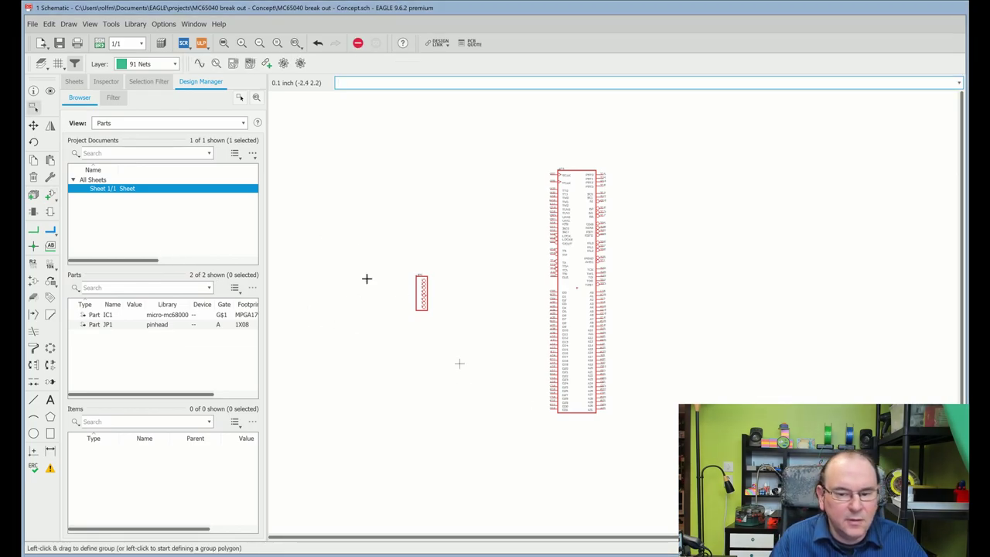
Draw net wires from IC1 pins D0 and D1 to JP1 pins 2 and 3
scroll(550, 322, up, 3)
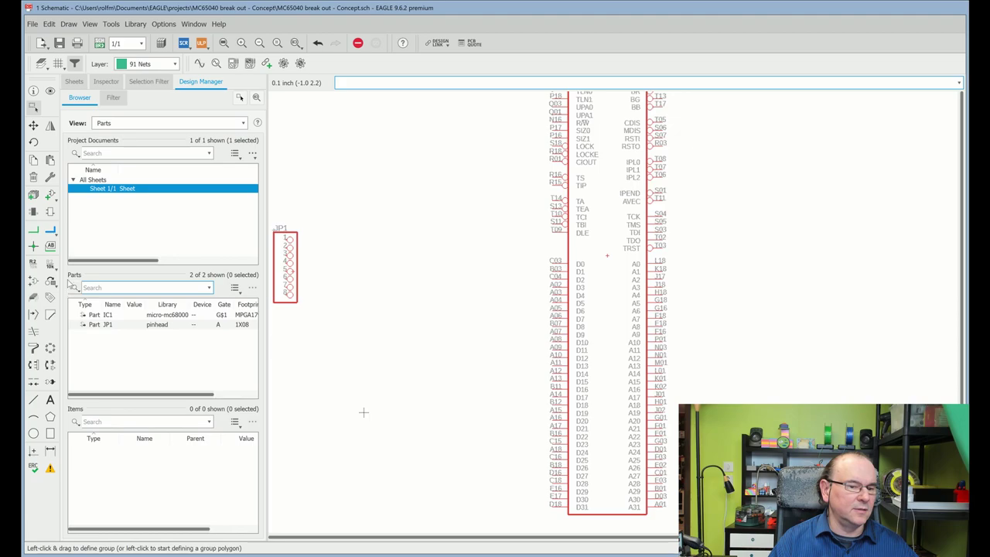
click(33, 230)
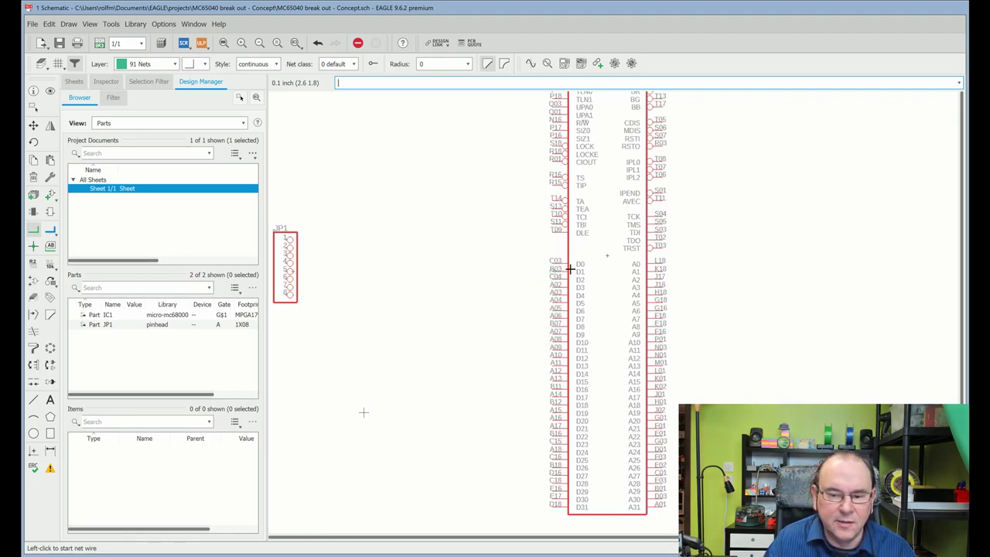
click(553, 261)
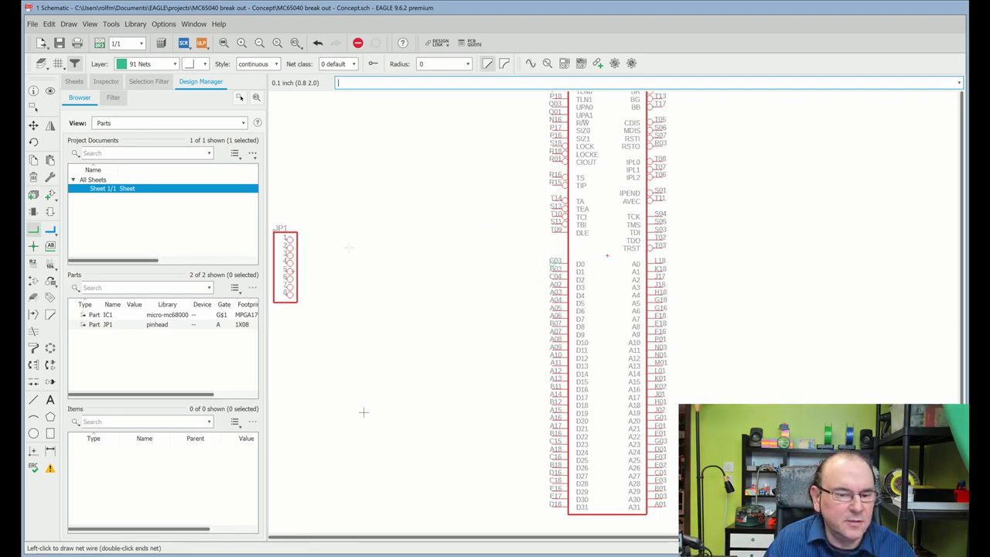
click(290, 248)
click(554, 271)
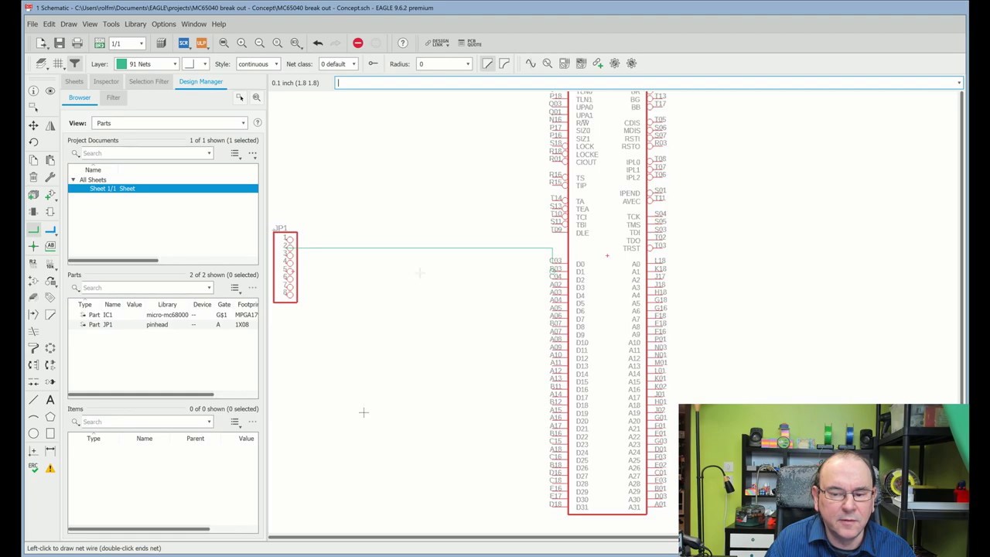
click(288, 254)
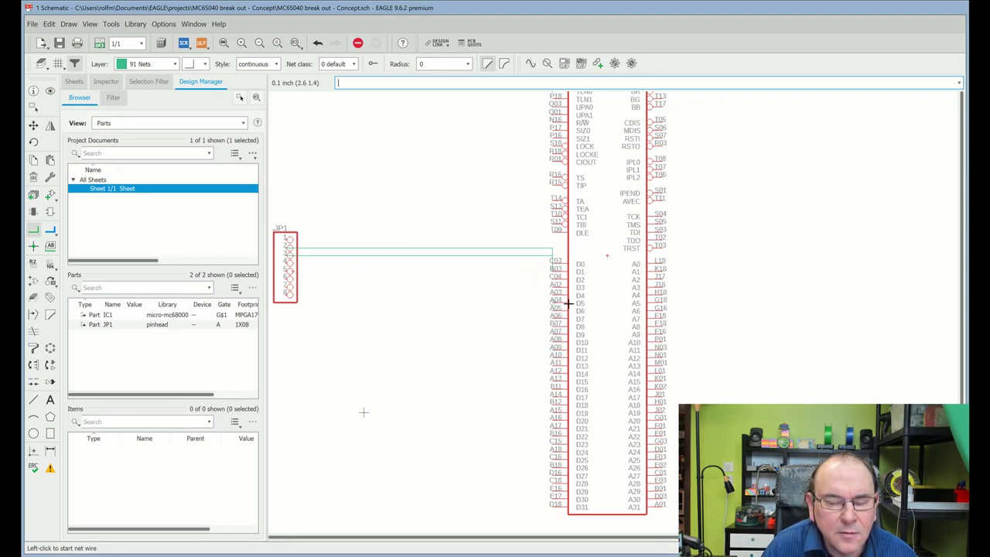
Draw a net wire from IC1 pin D2 to JP1 pin 4, with its vertical bend closer to the header
click(562, 277)
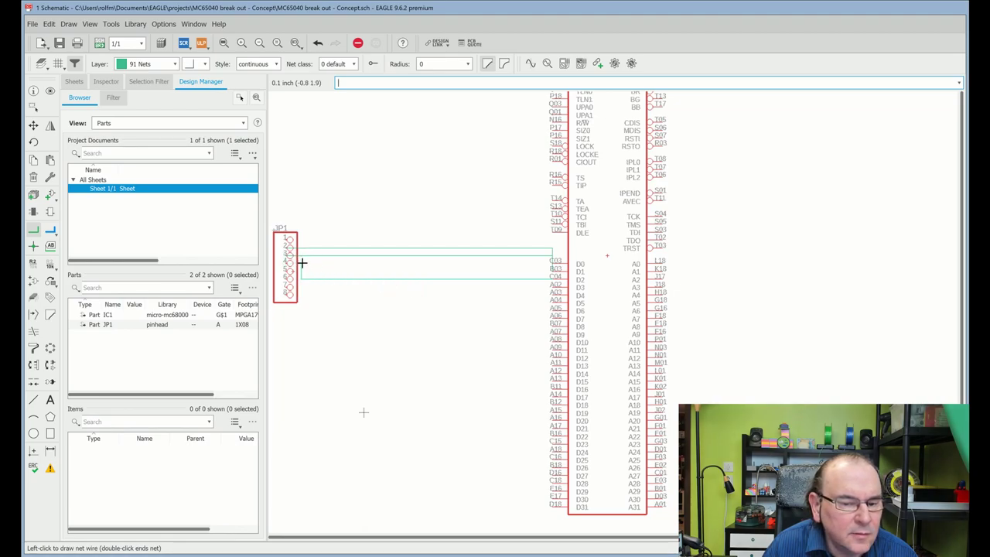
click(370, 263)
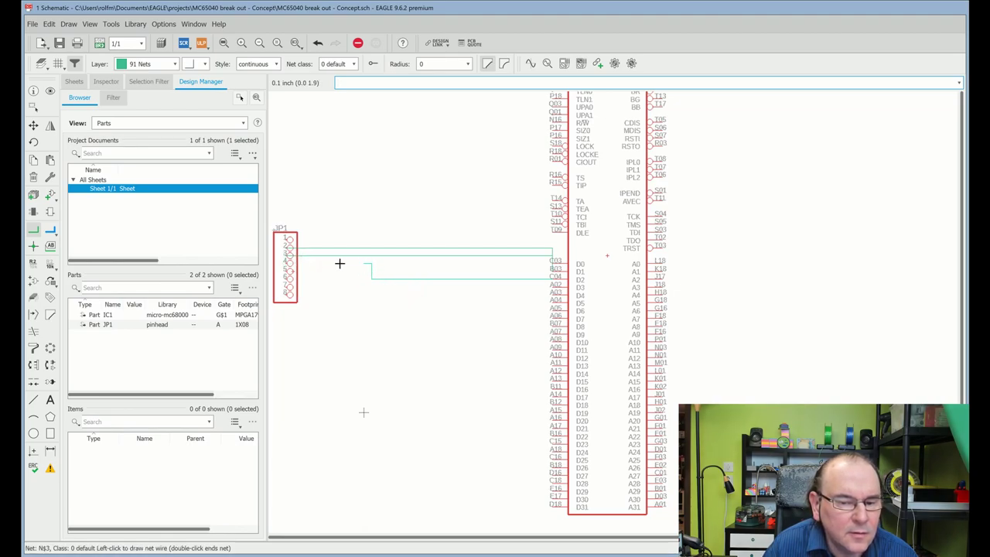
click(292, 261)
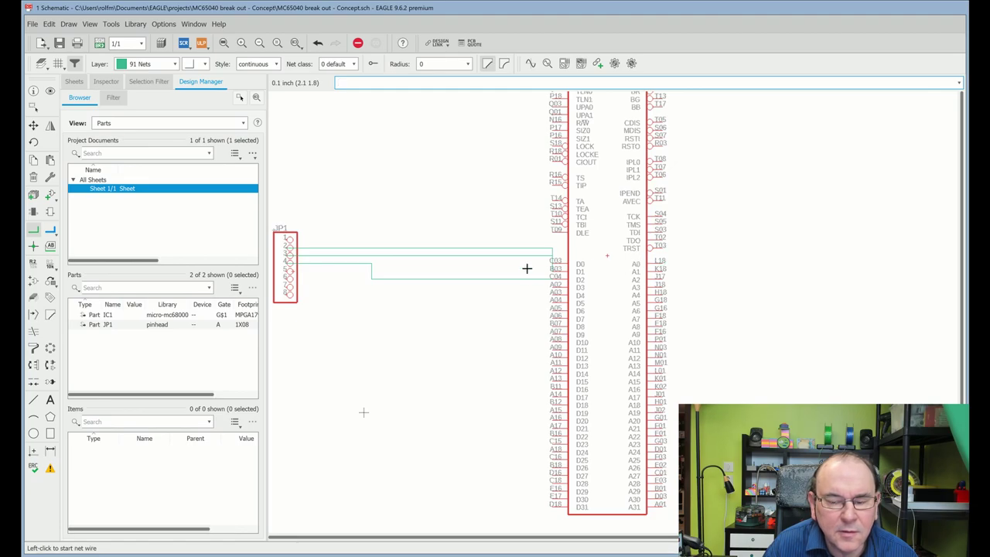
Move the corner of the D1 net back toward JP1, away from the vertical section of the D0 net
click(33, 126)
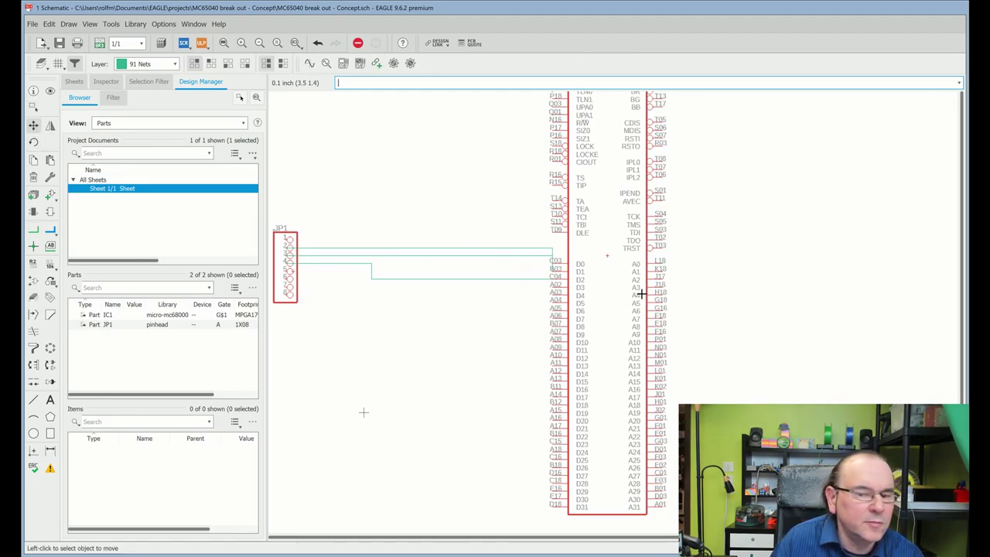
click(519, 255)
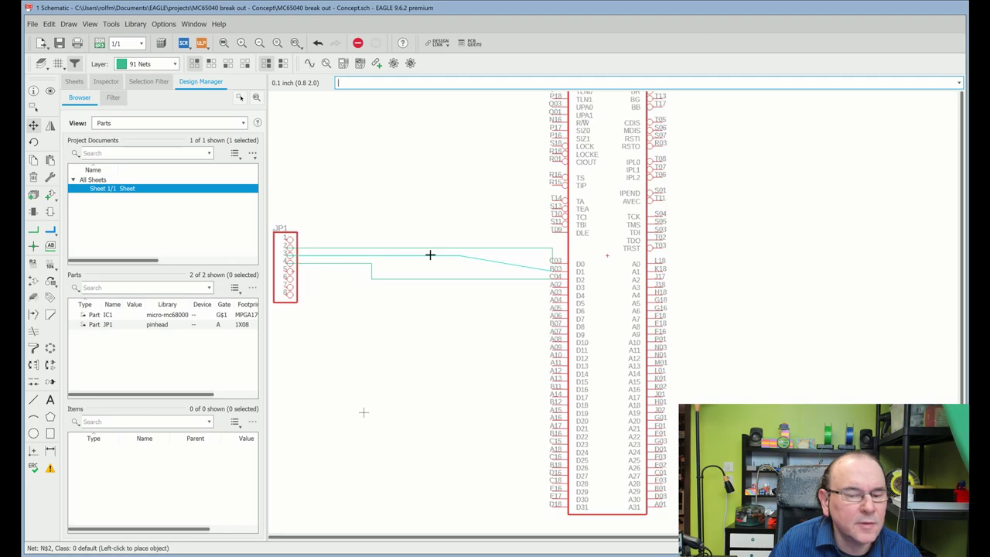
click(430, 255)
click(491, 261)
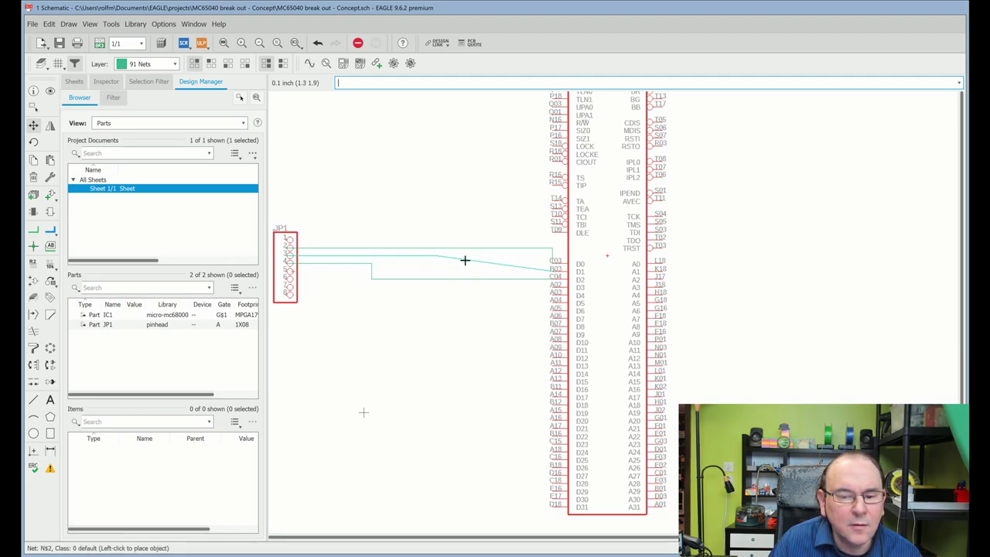
click(471, 261)
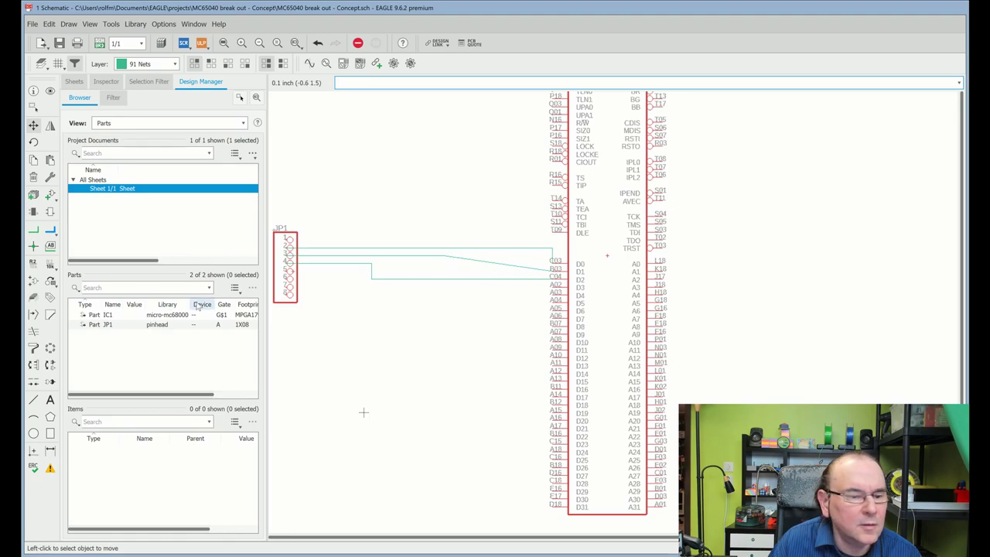
Delete the slanted section of the D1 net and redraw it as a right-angled wire to pin D1
click(34, 177)
click(469, 260)
click(49, 231)
click(443, 256)
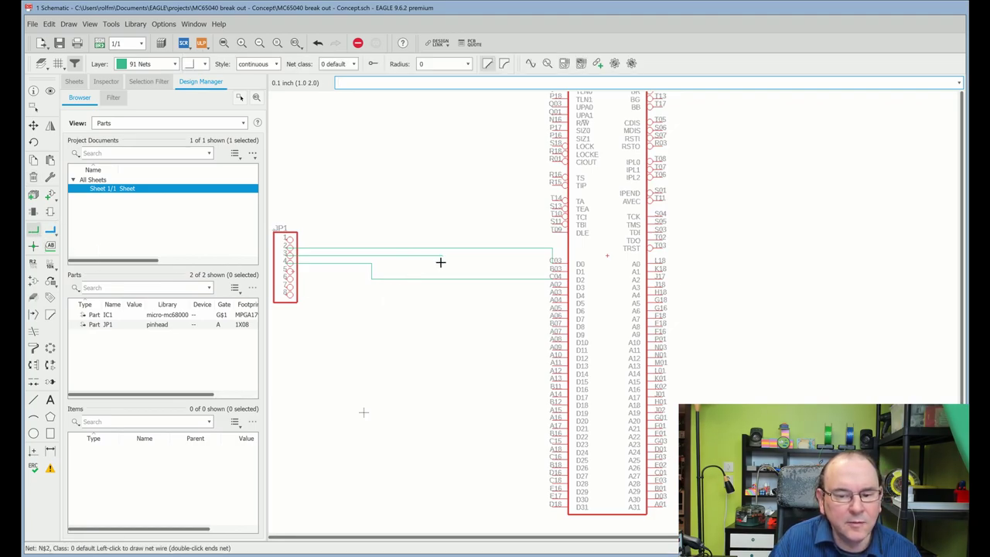
click(557, 272)
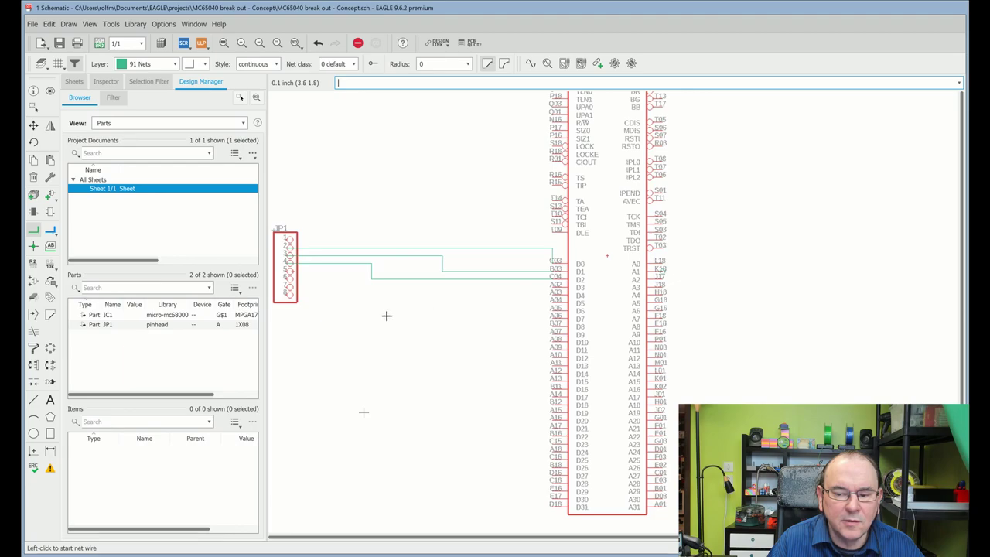
Draw a net wire from IC1 pin A0 around the underside of the chip to JP1 pin 5
click(658, 264)
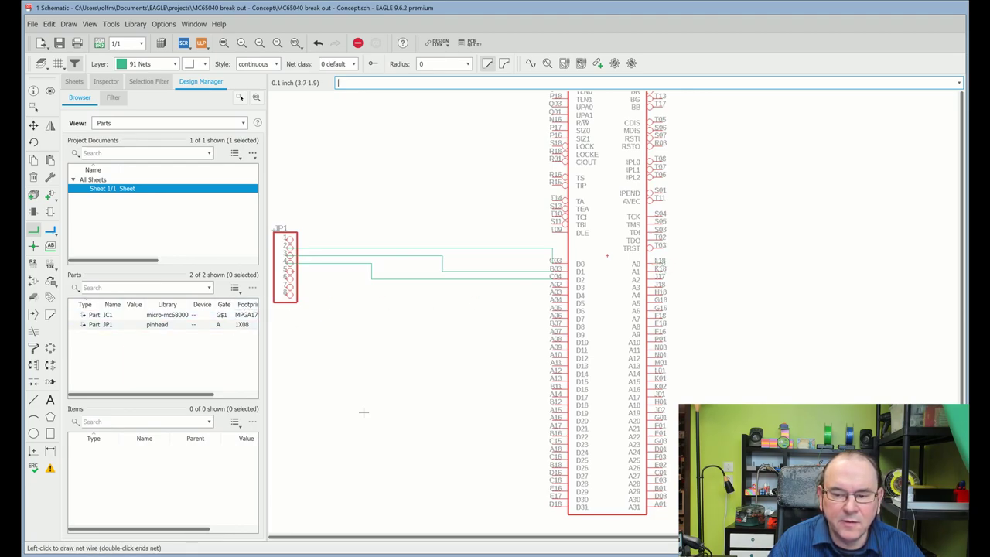
click(701, 263)
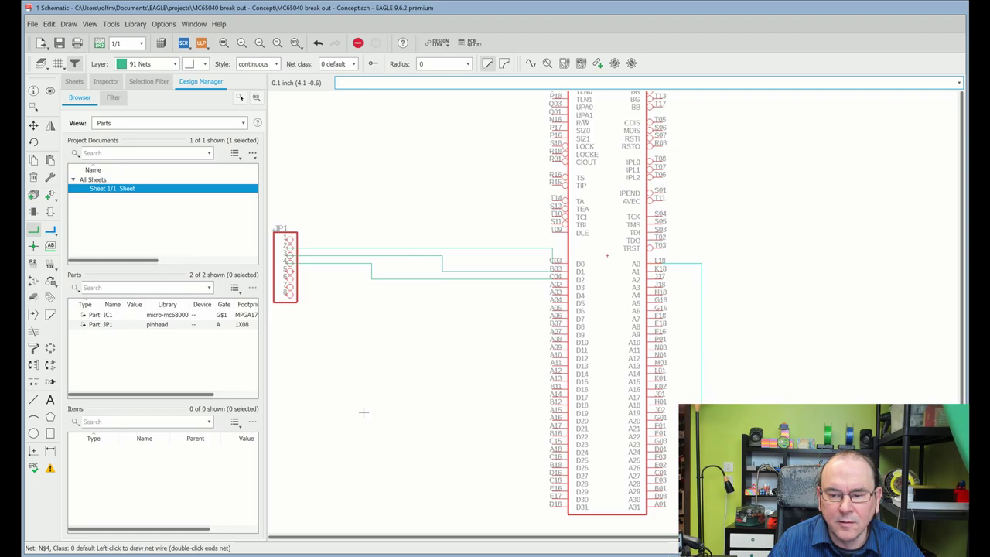
scroll(363, 413, down, 2)
click(697, 503)
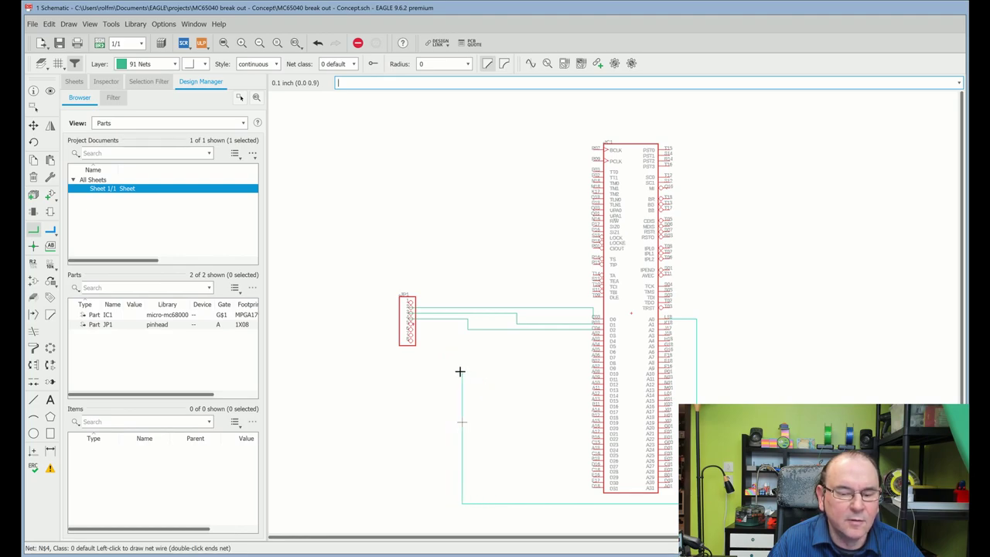
click(411, 325)
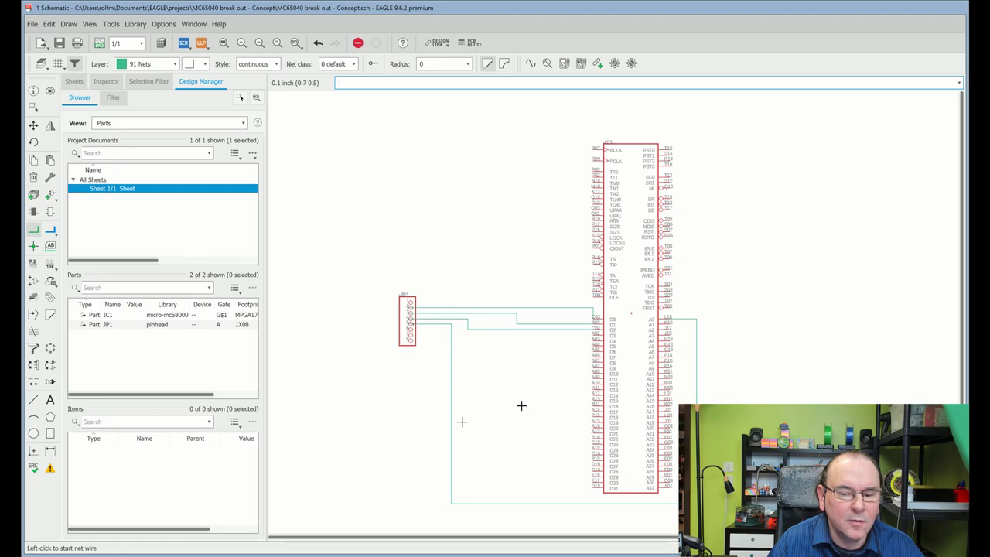
Draw a net wire from IC1 pin A1 around the underside of the chip to JP1 pin 6, inside the A0 net
click(672, 319)
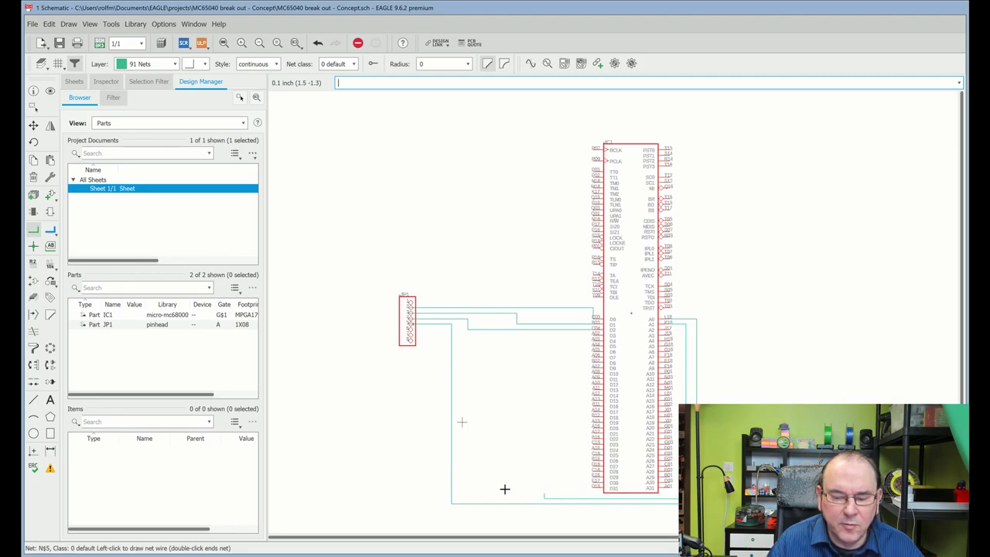
click(459, 485)
click(409, 330)
Draw a net wire from IC1 pin A2 to JP1 pin 7, inside the A1 net, and end the Net command
click(670, 326)
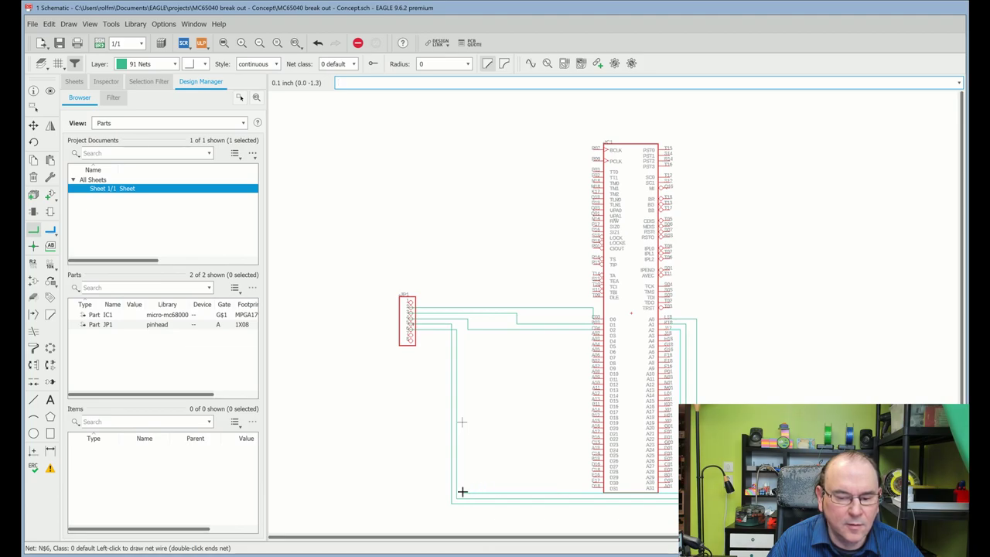
click(409, 335)
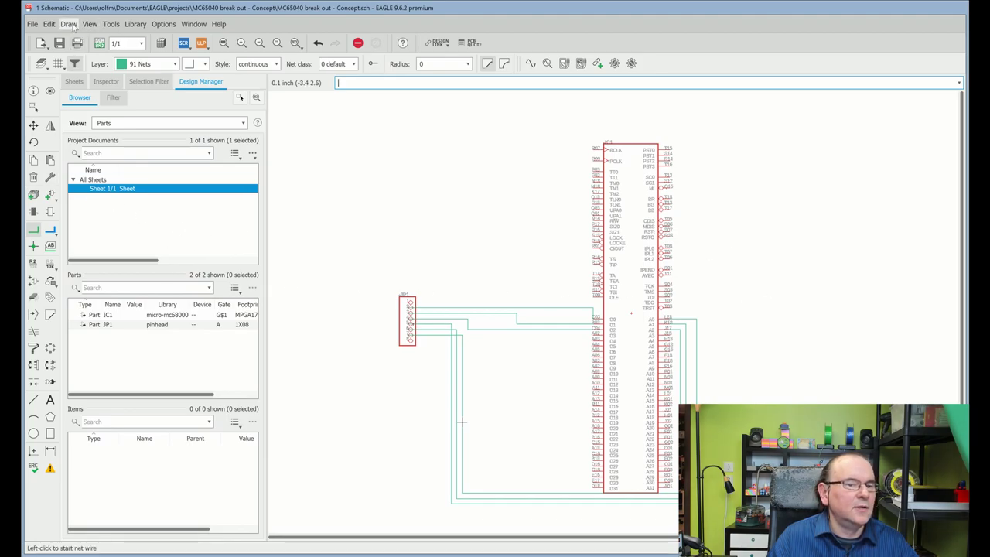
key(Escape)
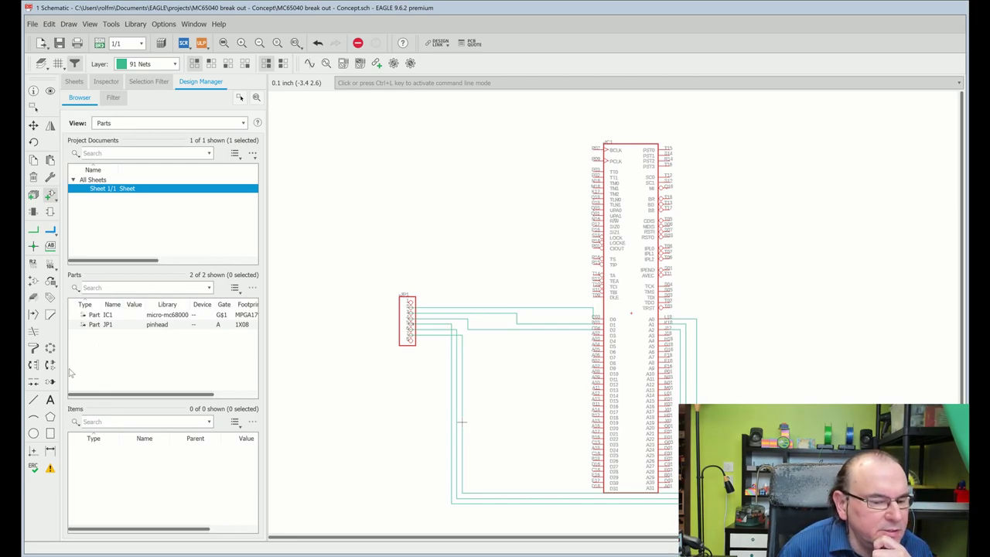
Place a VCC supply symbol above JP1 and connect it to JP1 pin 1 with a right-angled net wire
key(F5)
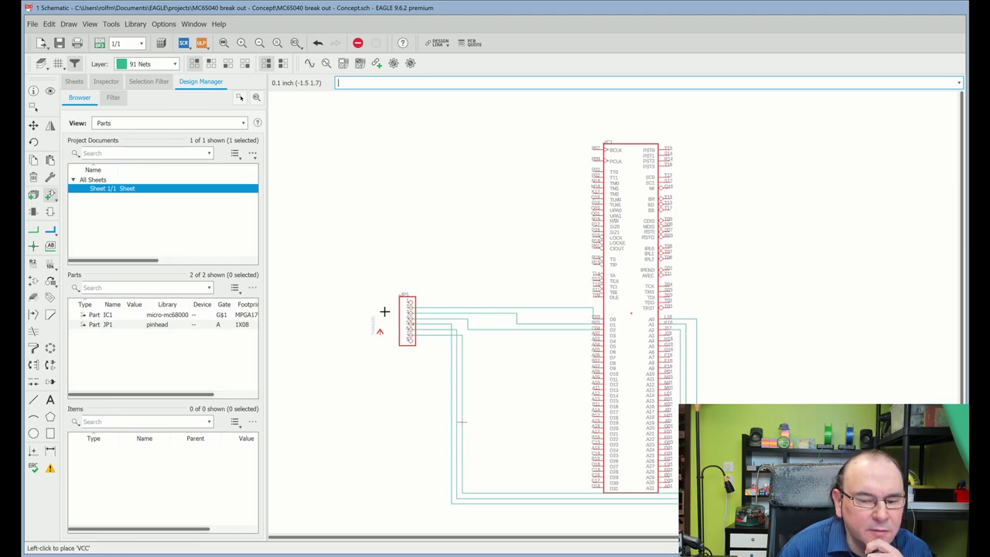
click(421, 261)
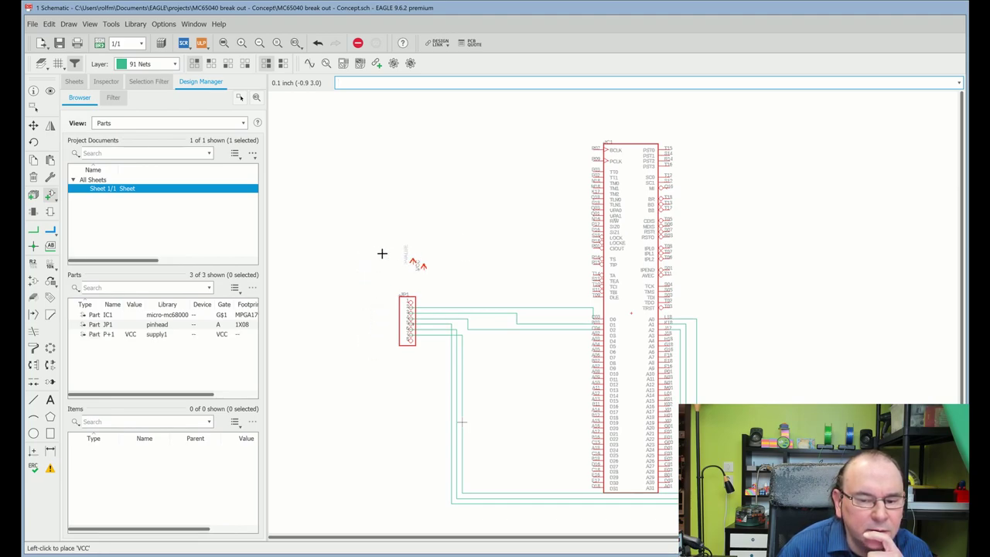
click(33, 230)
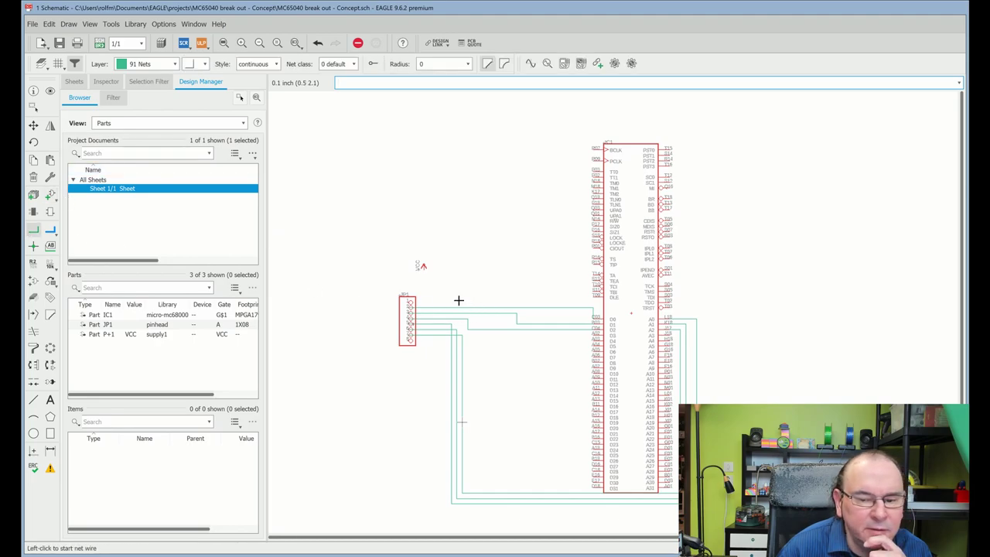
scroll(432, 293, up, 2)
scroll(432, 293, up, 1)
click(407, 232)
click(408, 315)
click(380, 318)
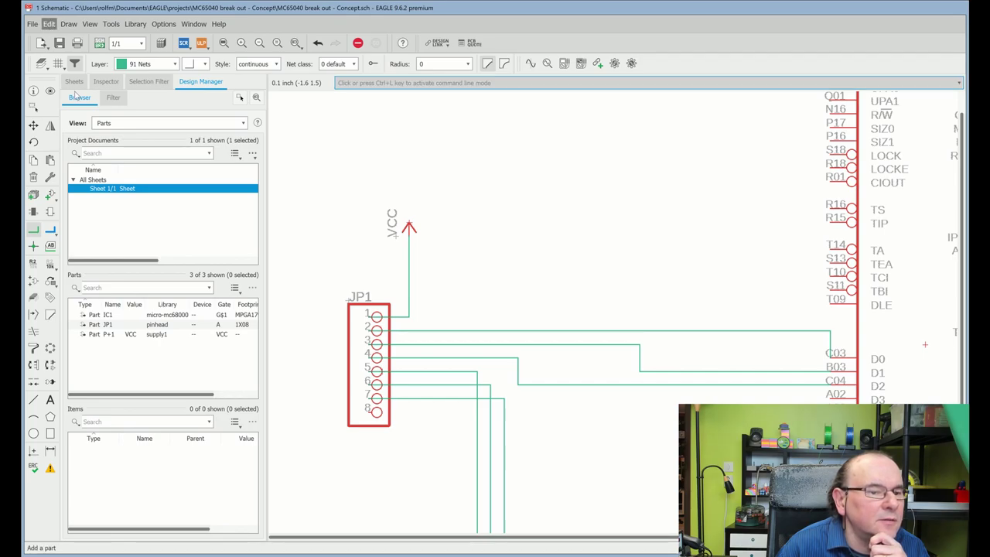
Place a GND supply symbol below JP1 and connect it to JP1 pin 8 with a right-angled net wire
key(Escape)
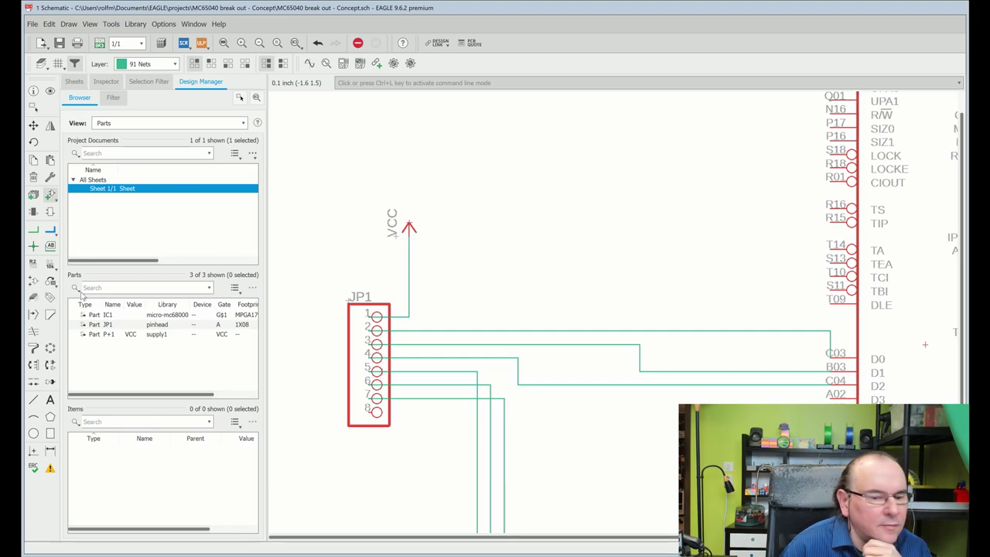
key(alt+g)
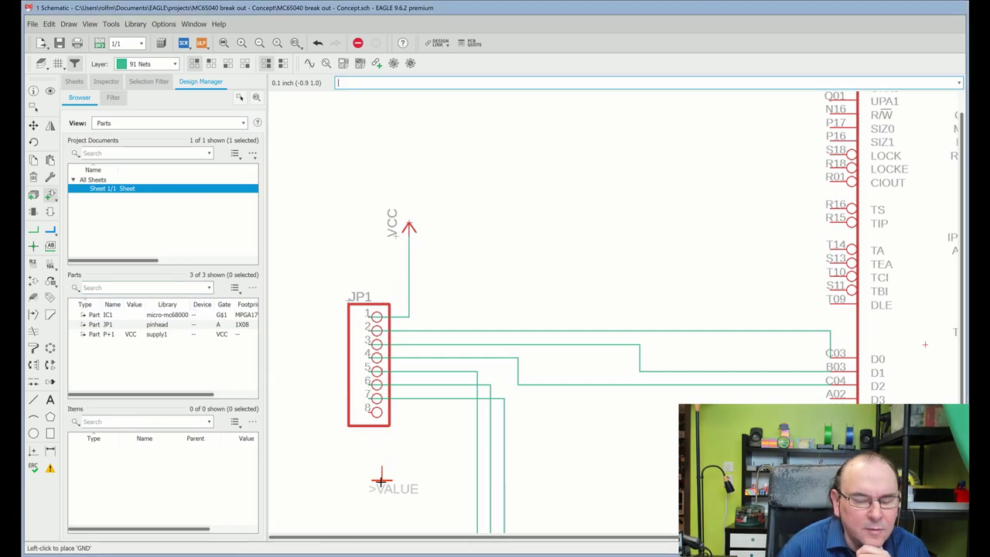
click(408, 489)
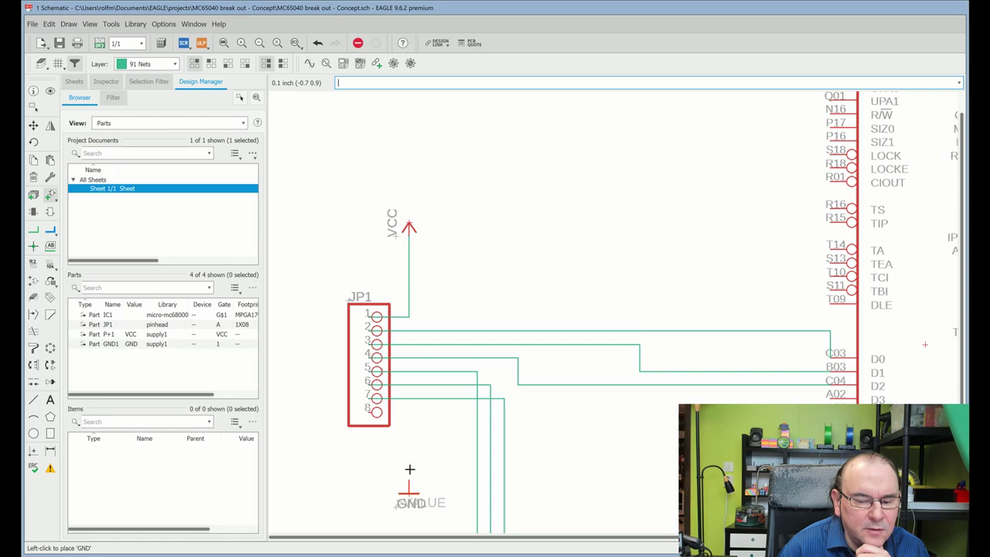
click(34, 230)
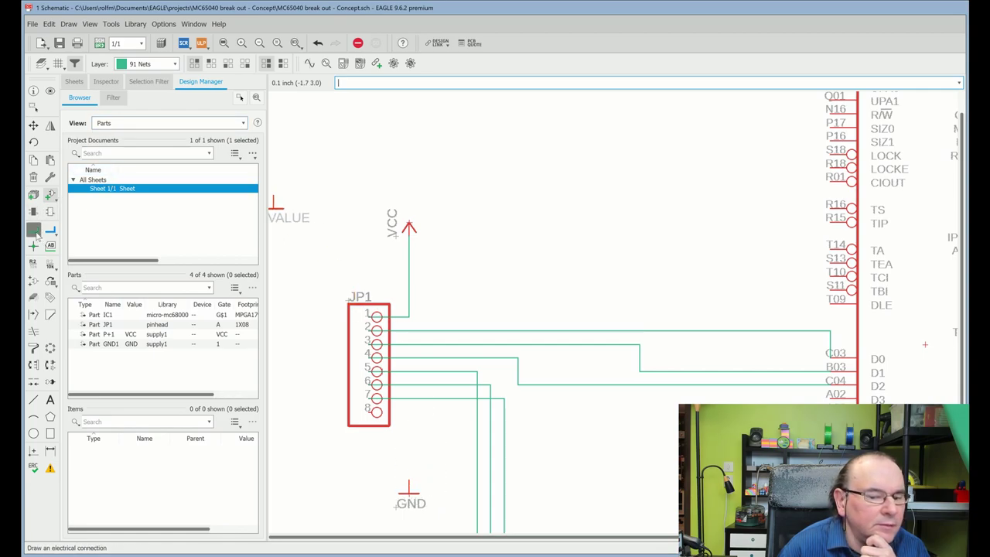
click(409, 412)
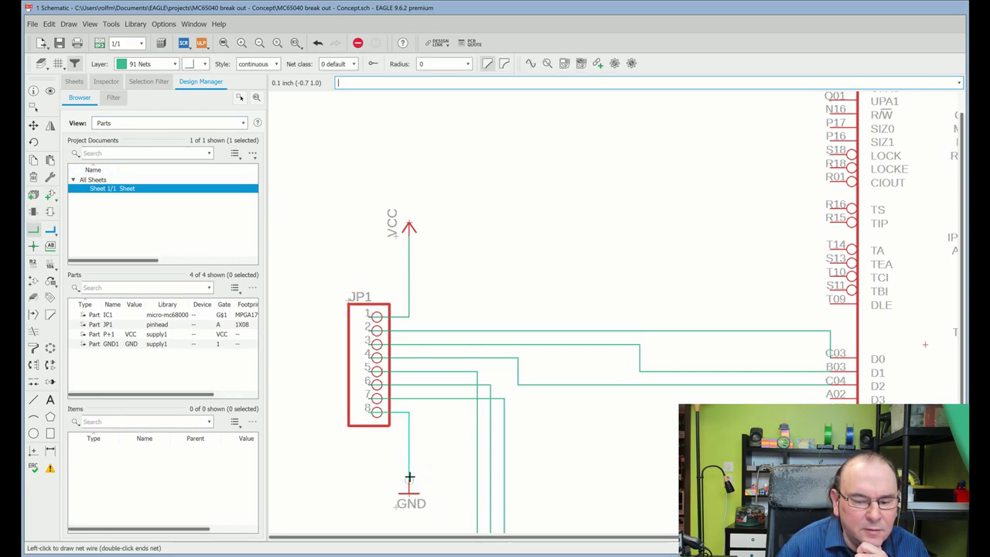
click(408, 481)
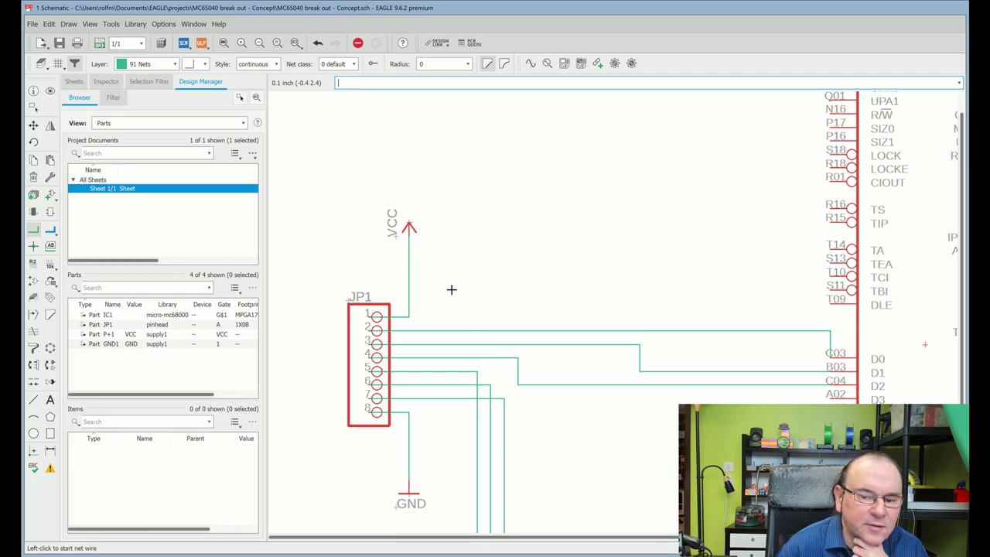
Save the schematic and switch to its board layout
scroll(549, 271, down, 5)
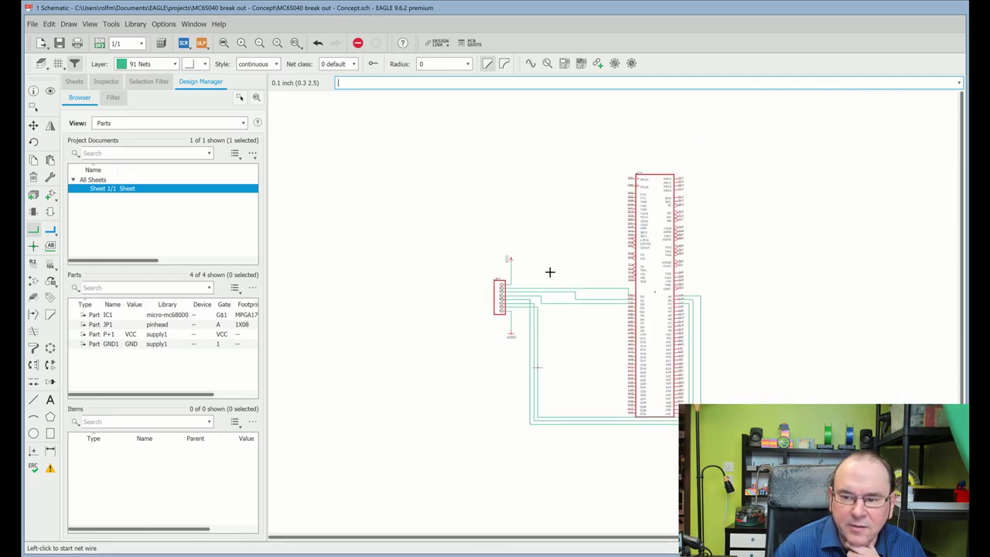
scroll(551, 274, up, 2)
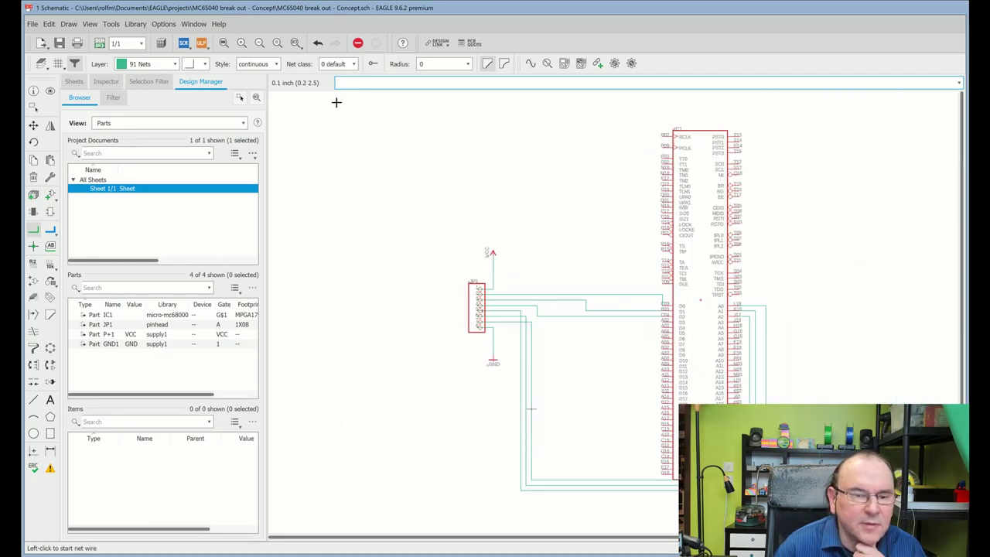
click(60, 44)
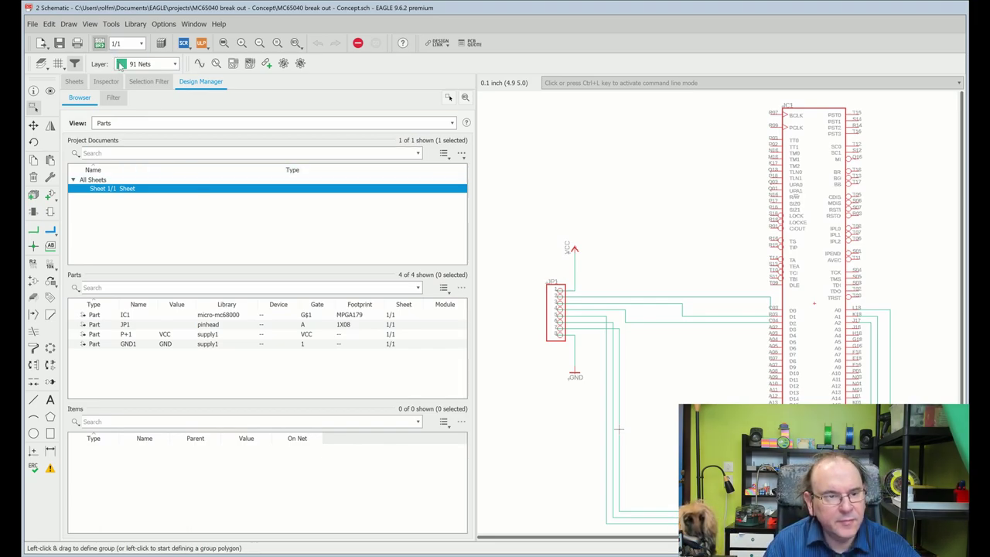
click(102, 45)
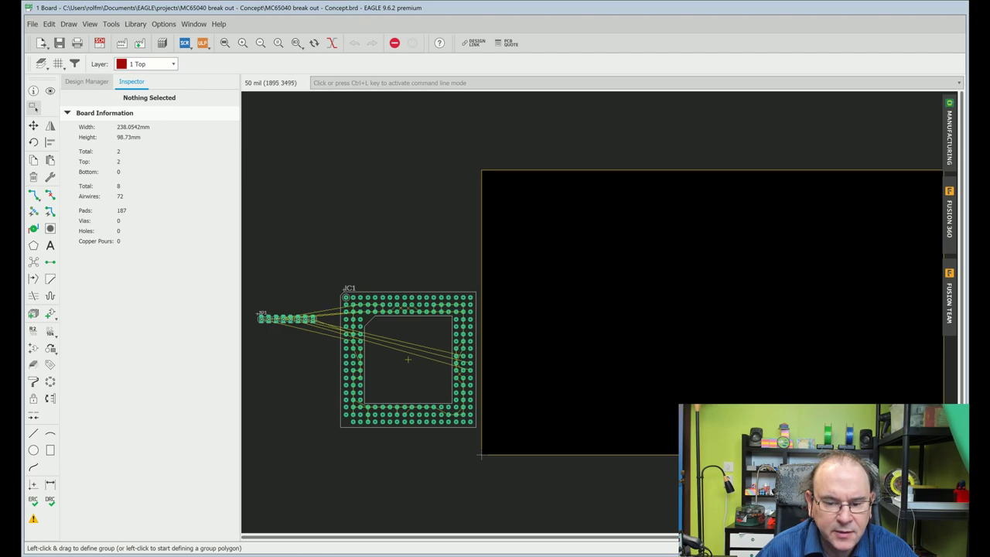
Enlarge the board outline by moving its upper edge up to about 4037 mil
key(ctrl+l)
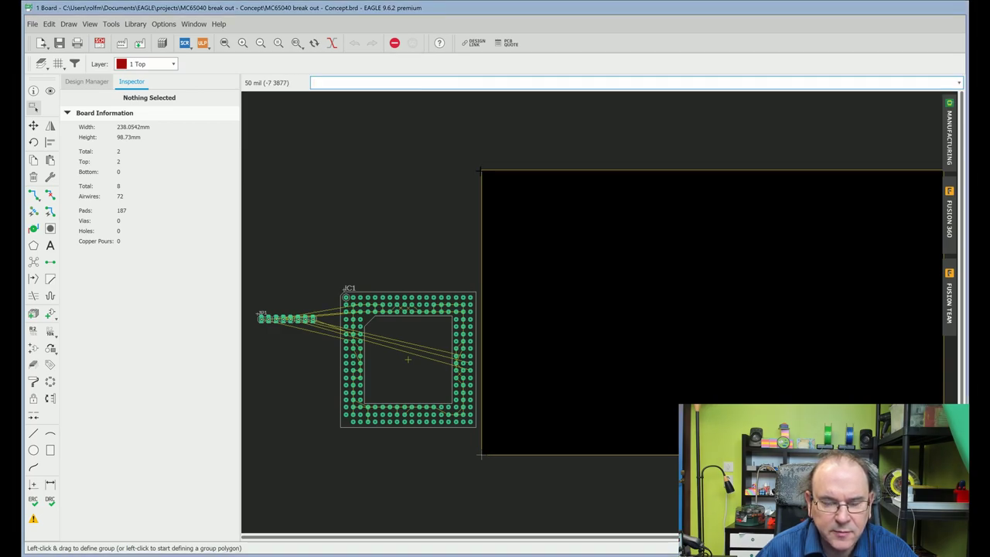
ctrl+right_click(482, 170)
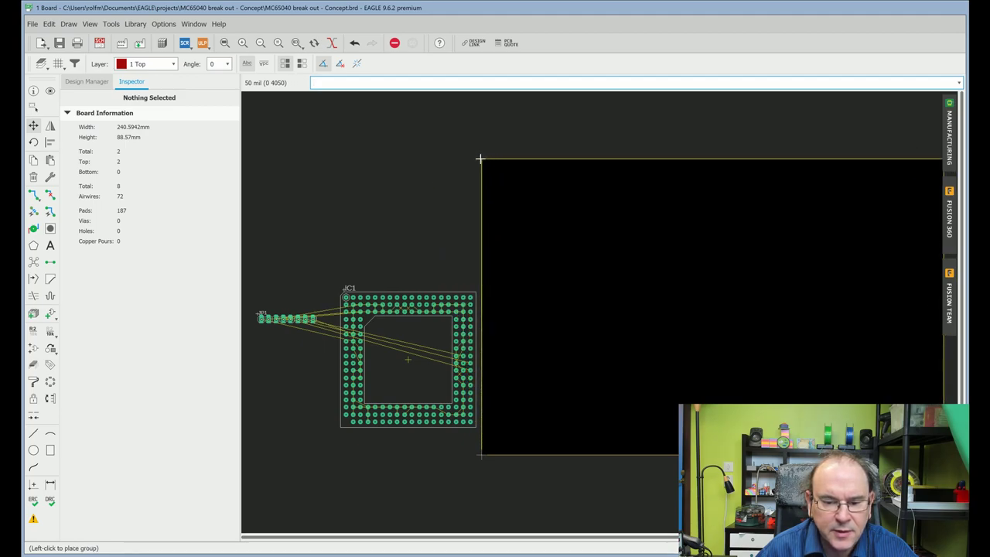
click(479, 159)
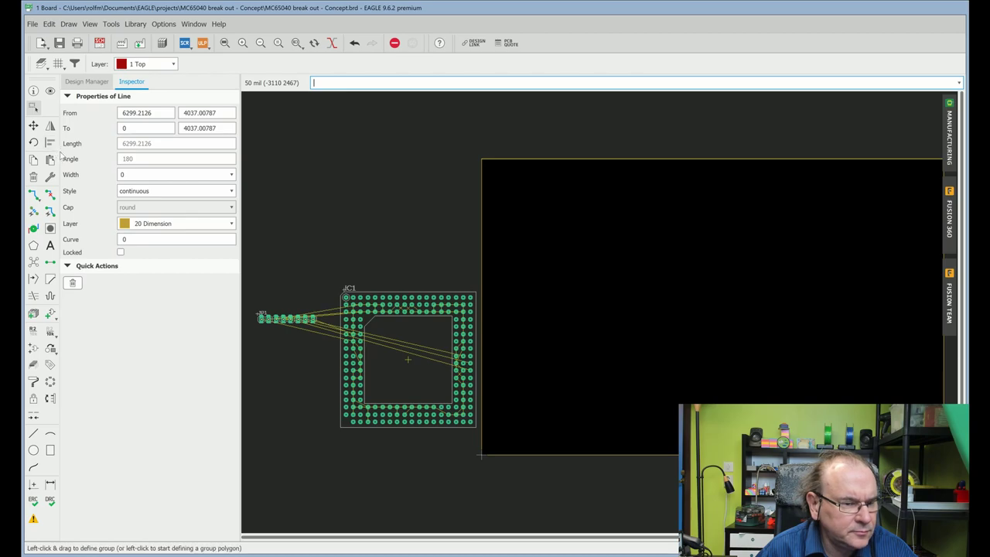
Move IC1 onto the board, with its origin at about (4050, 1850) mil
click(34, 124)
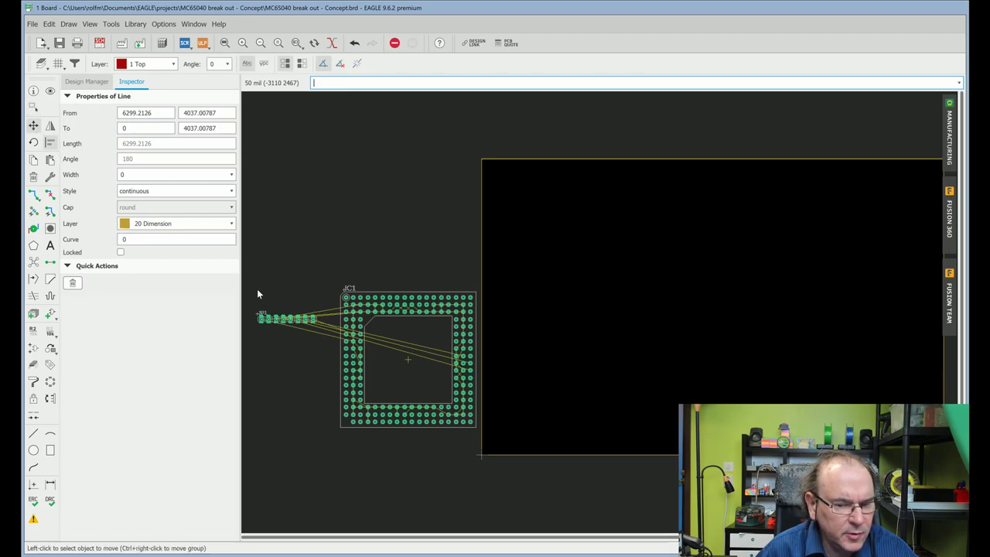
click(408, 359)
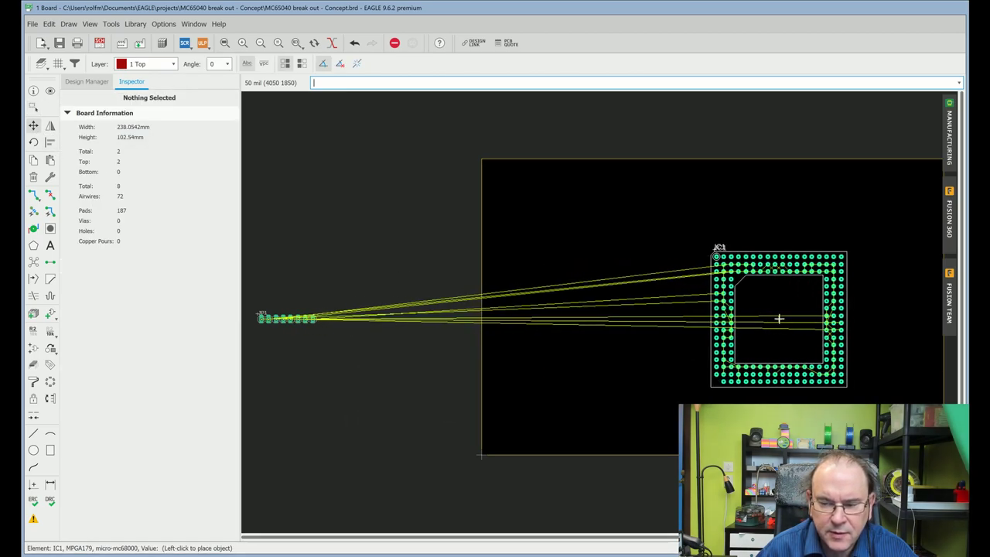
click(779, 319)
Move header JP1 onto the board beside IC1 at about (1600, 2050) mil and rotate it 90 degrees
click(287, 318)
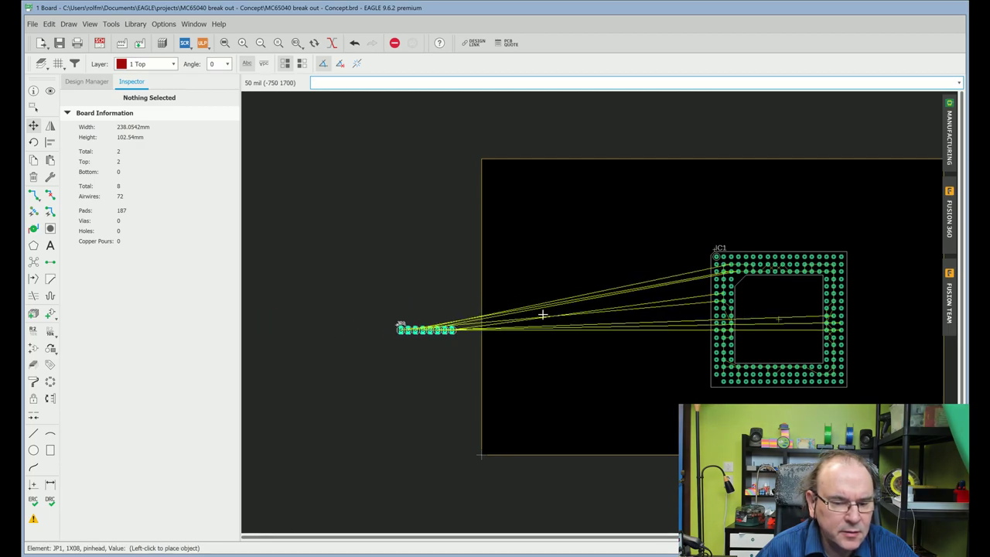
click(598, 303)
click(33, 141)
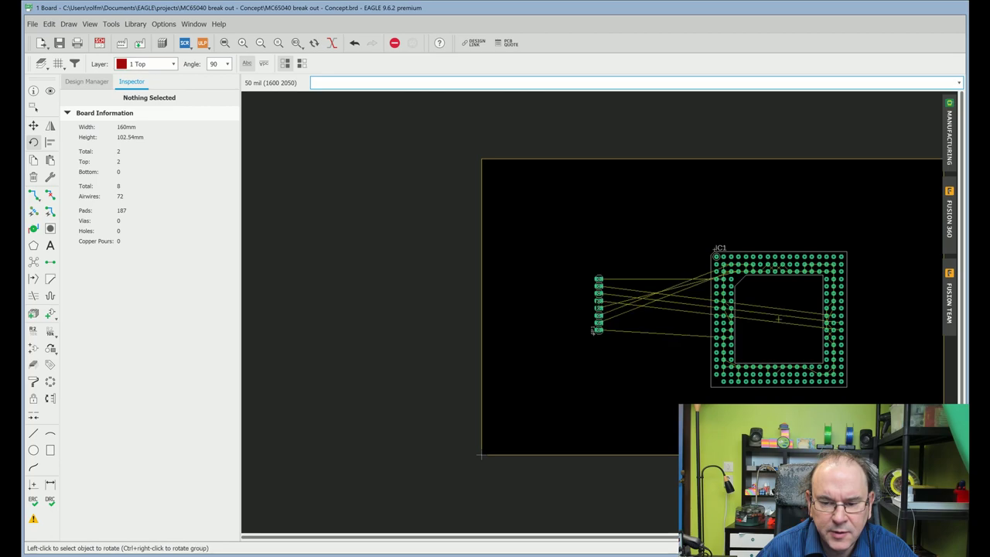
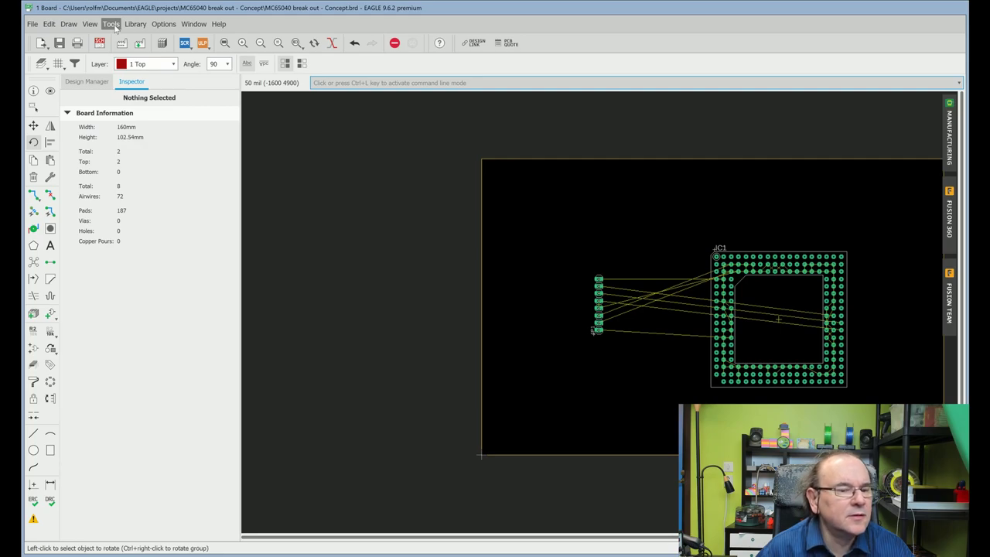
Autoroute all airwires between JP1 and IC1 and save the board file
key(Escape)
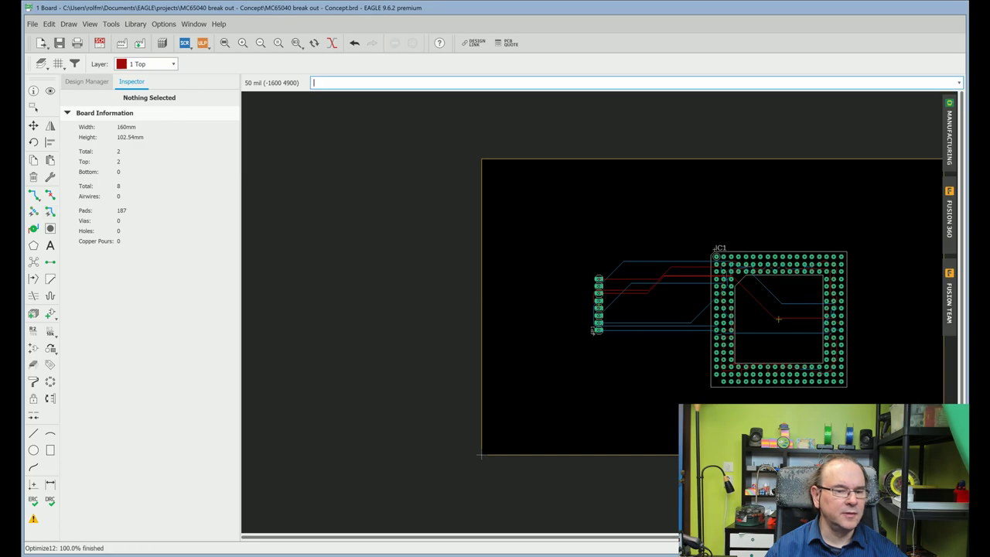
click(59, 42)
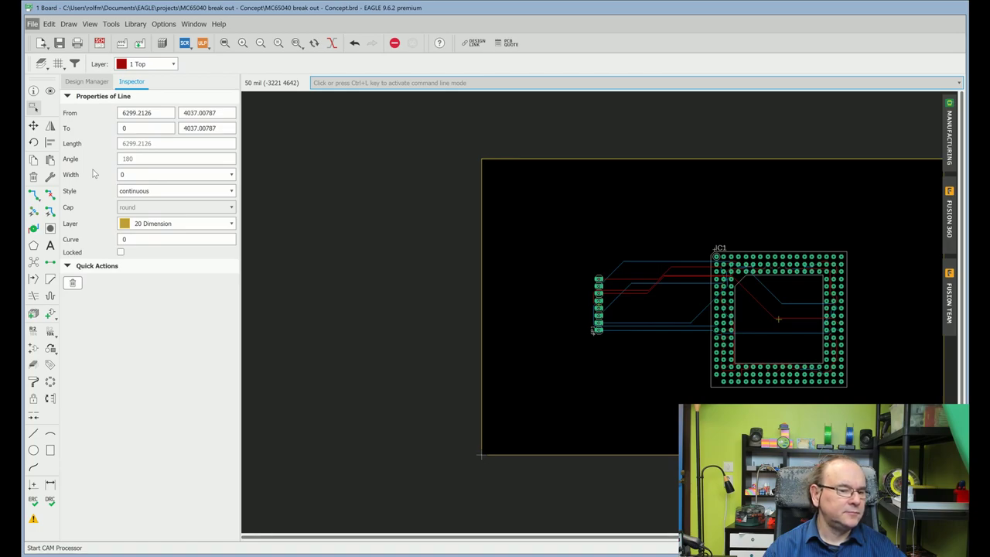
key(ctrl+s)
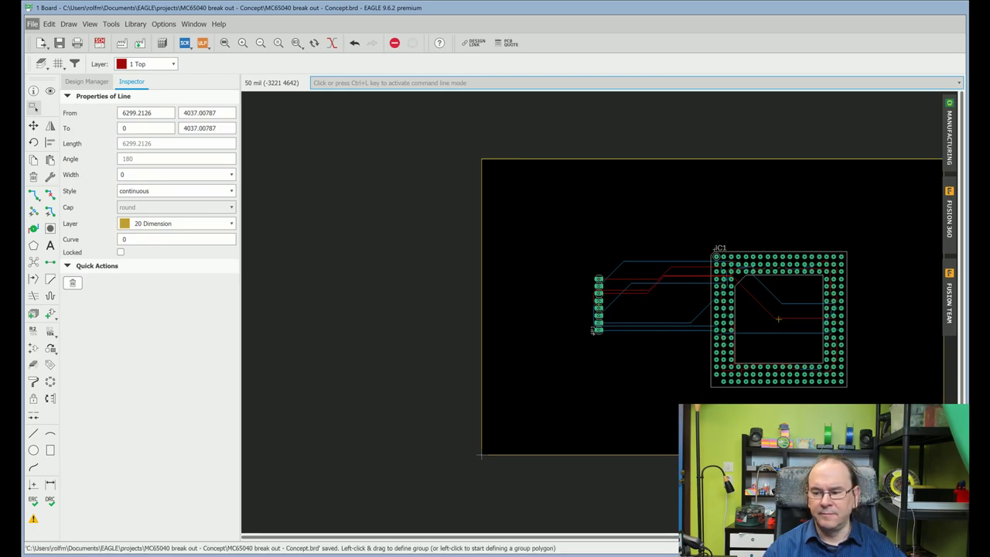
key(Escape)
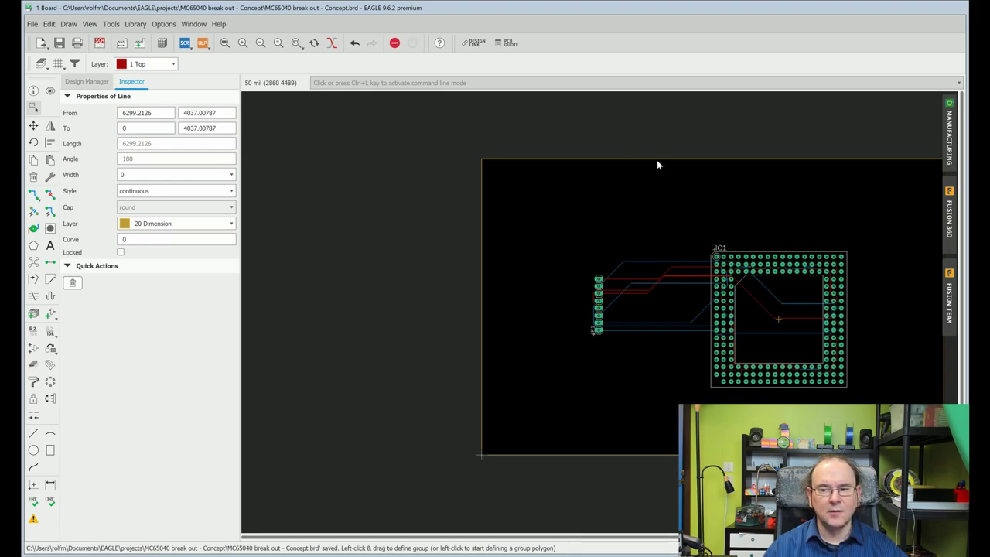
key(ctrl+l)
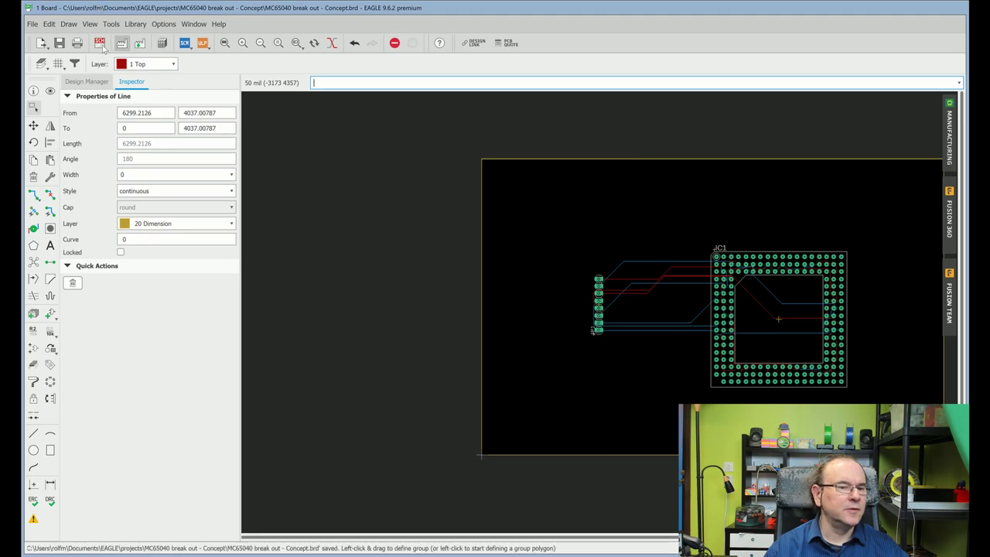
key(alt)
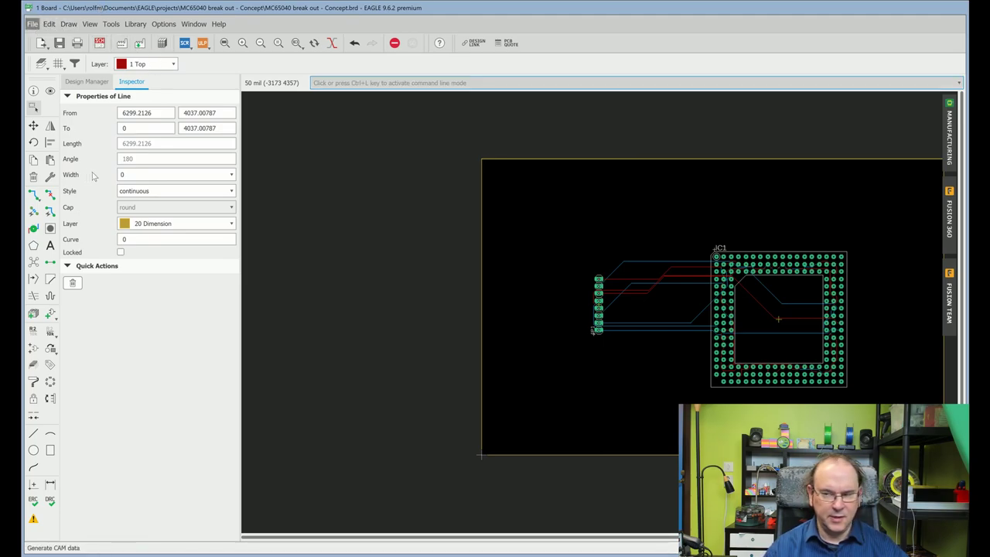
key(Escape)
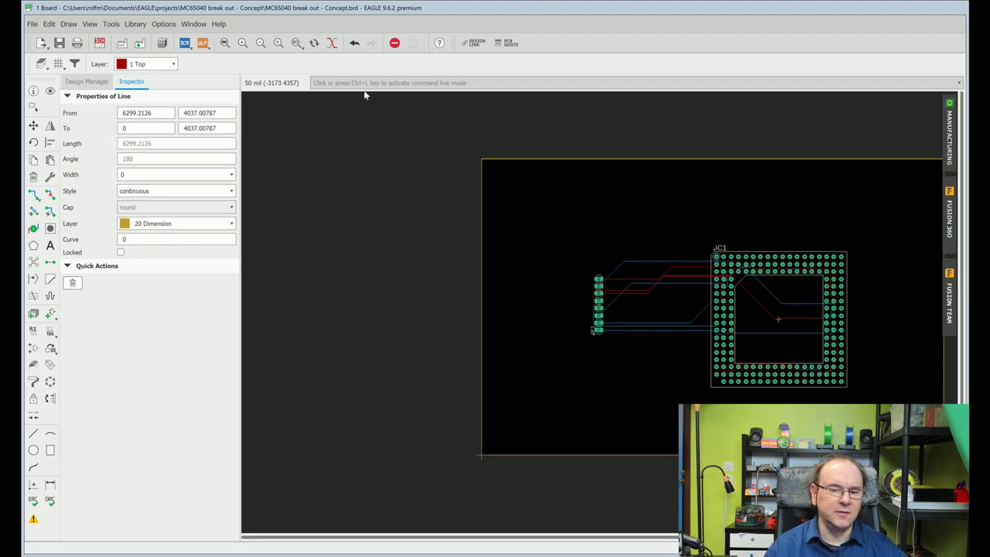
click(32, 107)
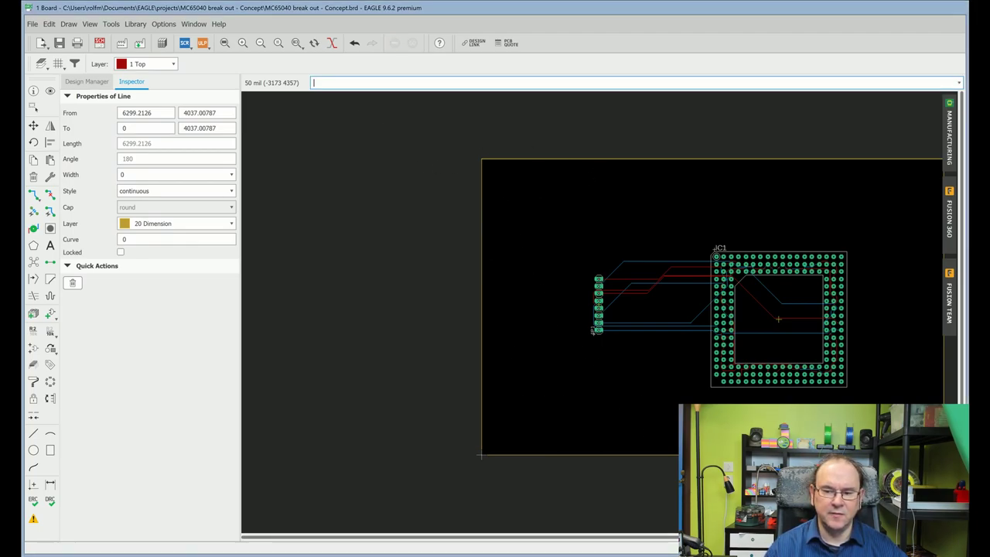